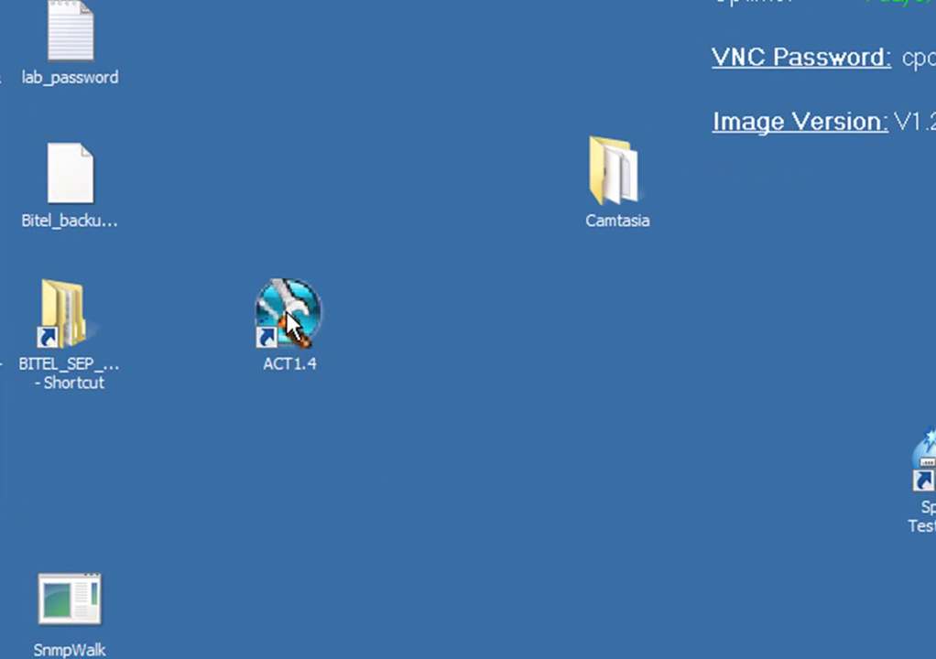
Step: Launch ACT1.4 and select all six BiTel routers, 10.52.233.170 through 10.52.234.34
{"action": "double_click", "coordinate": [288, 321]}
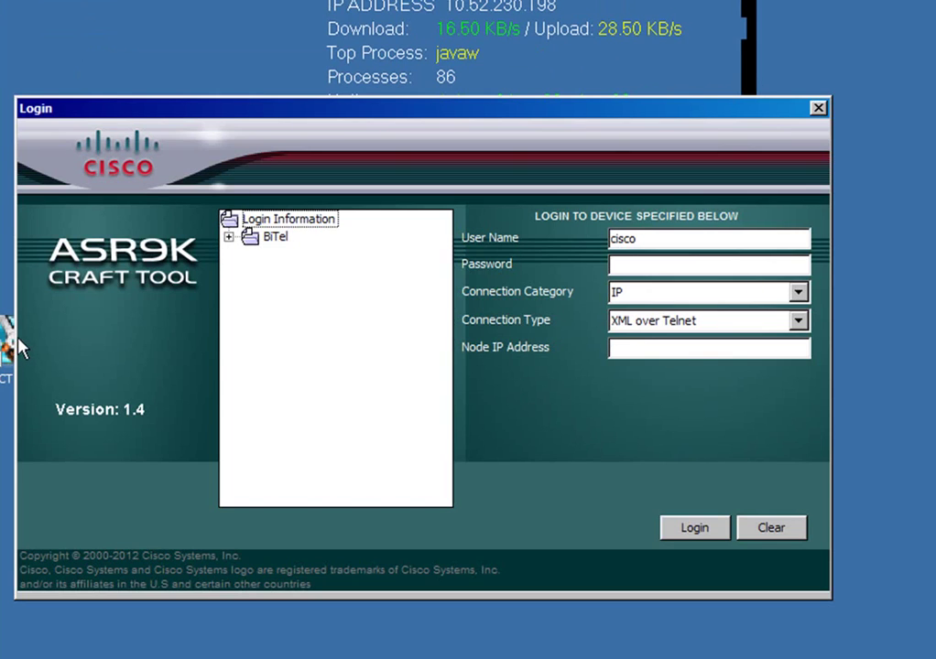
{"action": "left_click", "coordinate": [227, 236]}
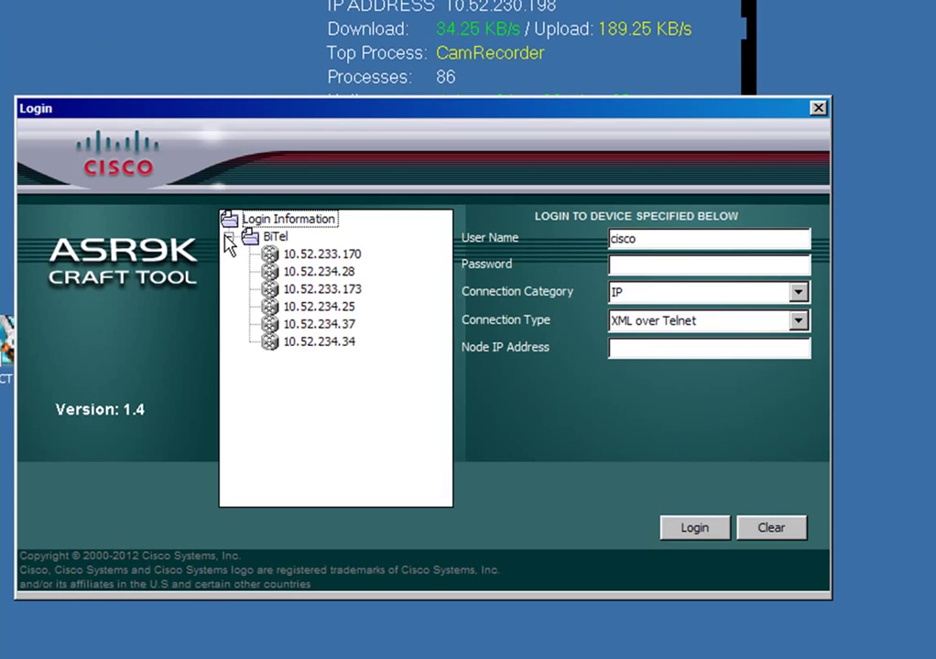
{"action": "left_click", "coordinate": [293, 255]}
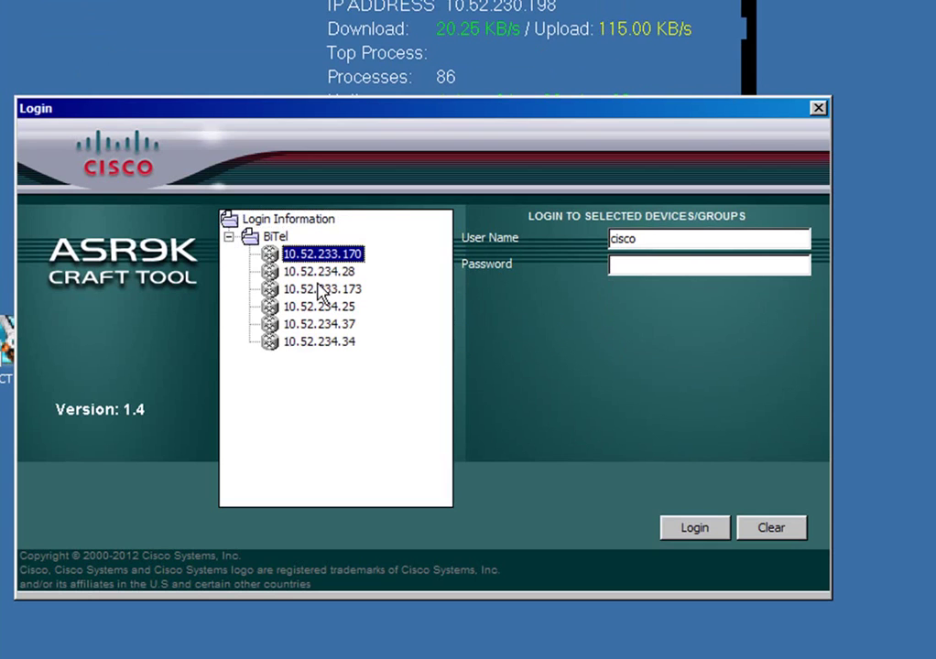
{"action": "left_click", "coordinate": [311, 272], "text": "ctrl"}
{"action": "left_click", "coordinate": [322, 291], "text": "ctrl"}
{"action": "left_click", "coordinate": [320, 308], "text": "ctrl"}
{"action": "left_click", "coordinate": [328, 326], "text": "ctrl"}
{"action": "left_click", "coordinate": [335, 344], "text": "ctrl"}
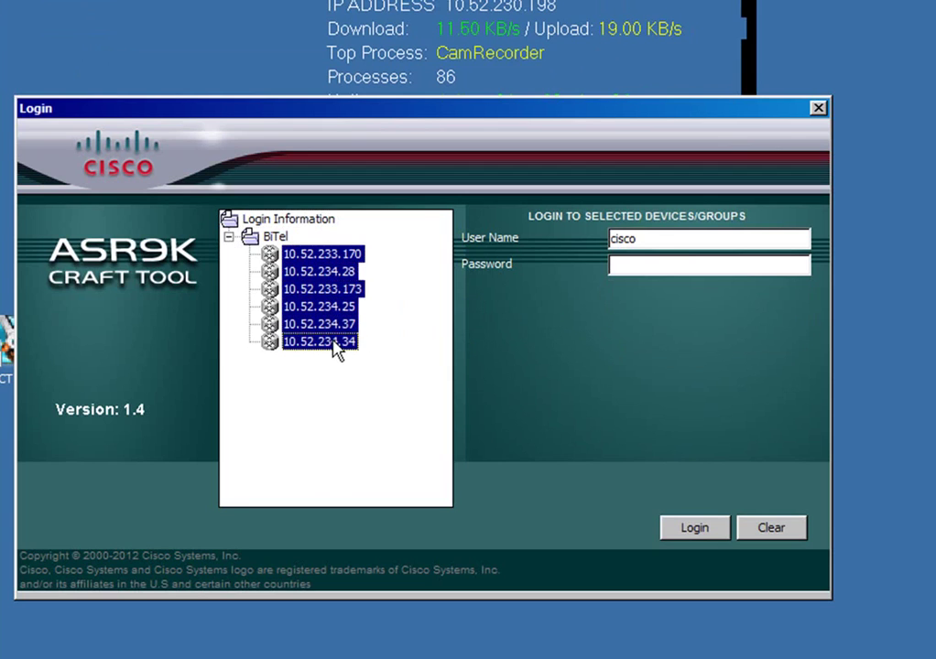
Step: Log in to the selected routers with the existing user name and its password
{"action": "double_click", "coordinate": [653, 241]}
{"action": "left_click", "coordinate": [641, 265]}
{"action": "type", "text": "cisco123"}
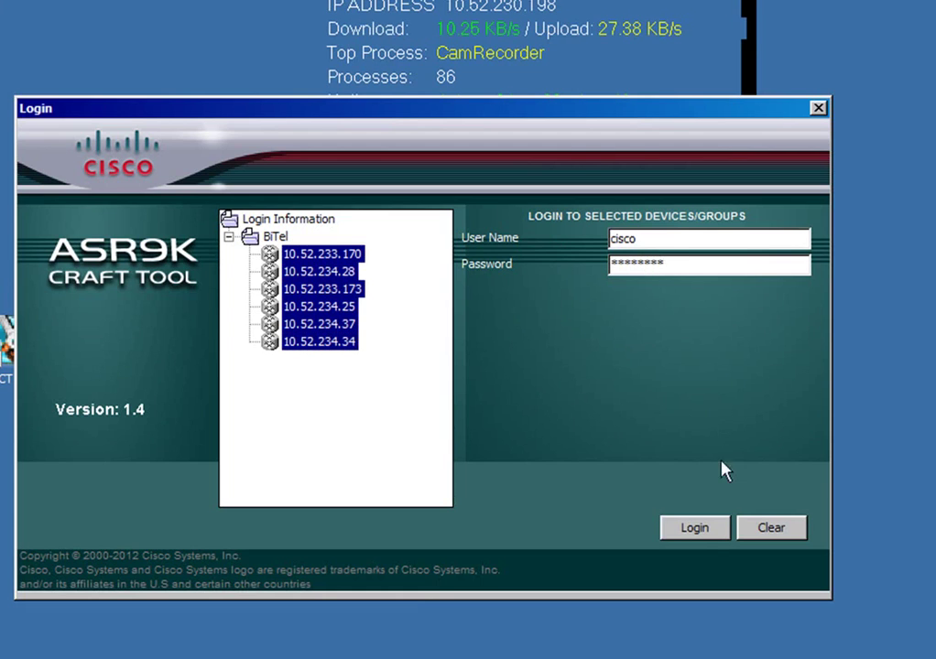
{"action": "left_click", "coordinate": [703, 536]}
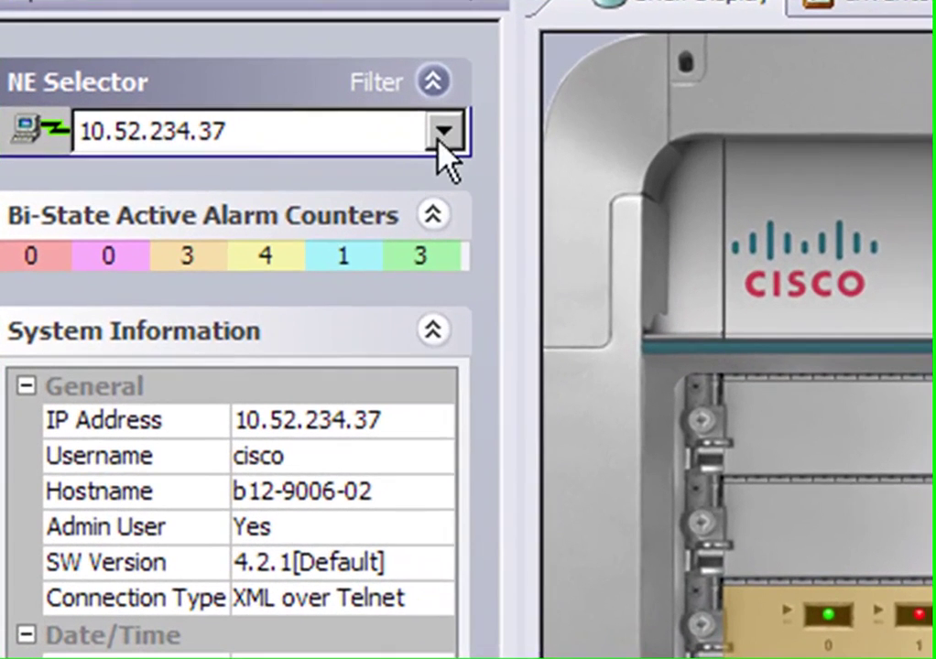
Step: Choose router 10.52.233.170 in the NE Selector
{"action": "left_click", "coordinate": [444, 134]}
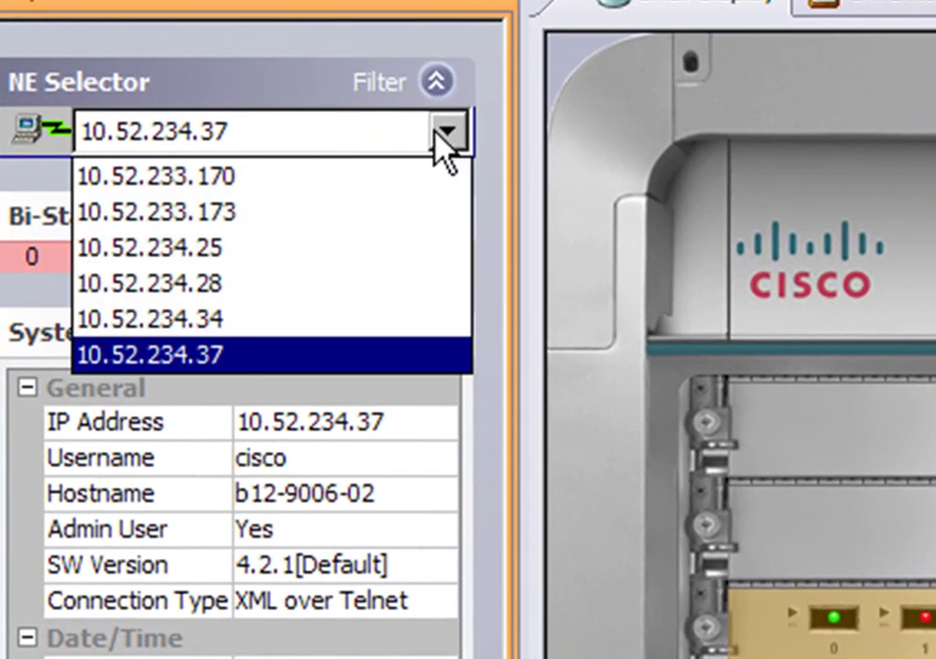
{"action": "left_click", "coordinate": [225, 176]}
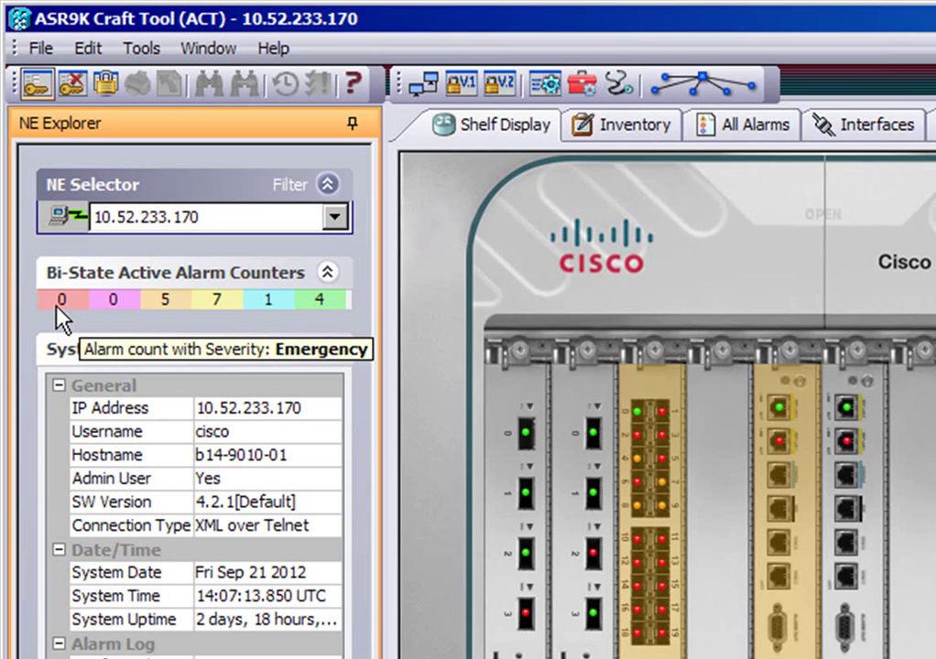
Step: Choose router 10.52.233.173 in the NE Selector
{"action": "left_click", "coordinate": [333, 219]}
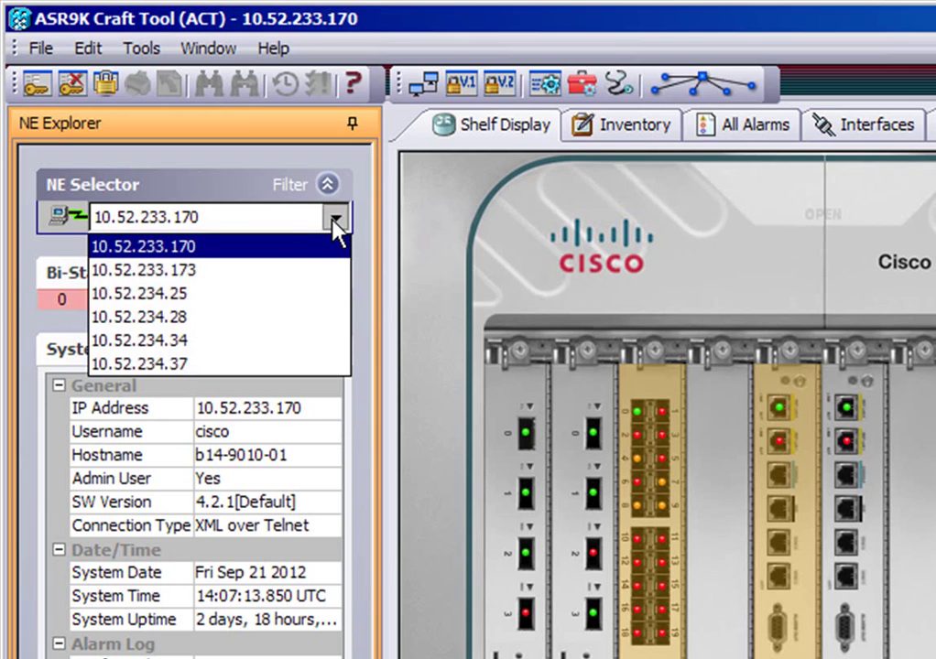
{"action": "left_click", "coordinate": [234, 269]}
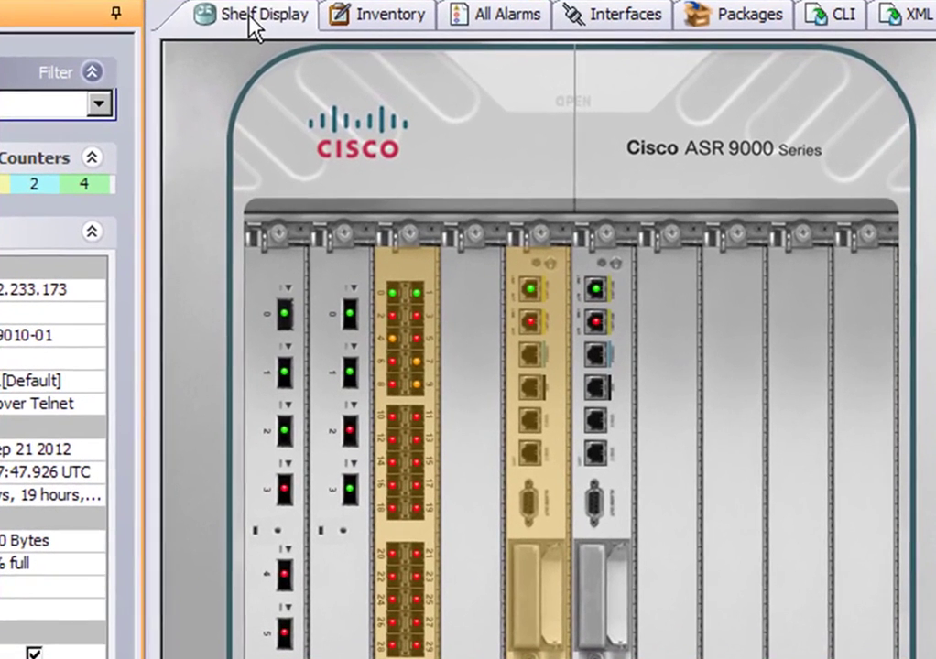
Step: On the Shelf Display, select the slot 2 line card and bring up its Alarms menu
{"action": "left_click", "coordinate": [263, 25]}
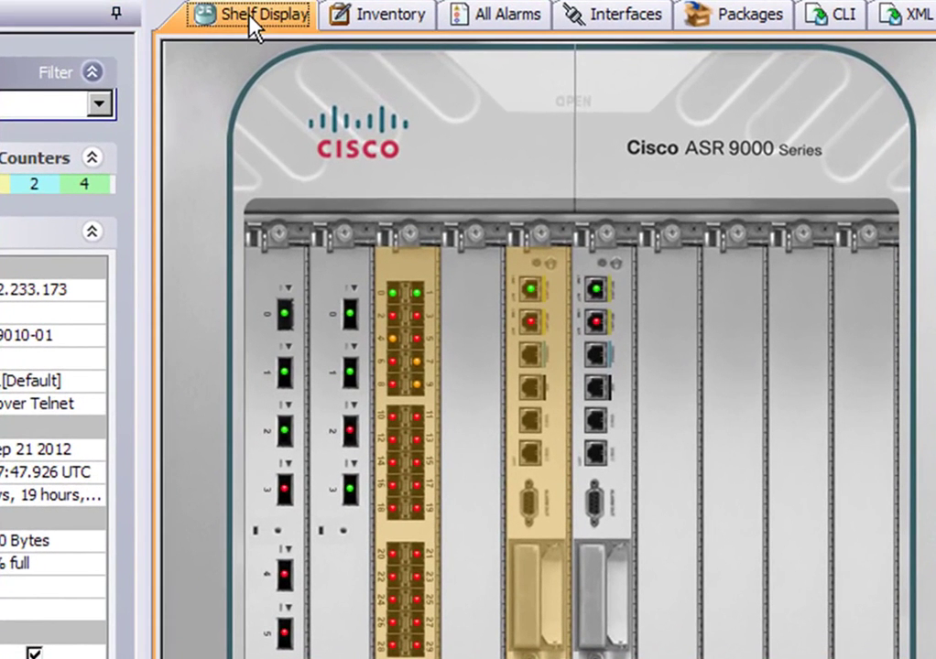
{"action": "mouse_move", "coordinate": [285, 325]}
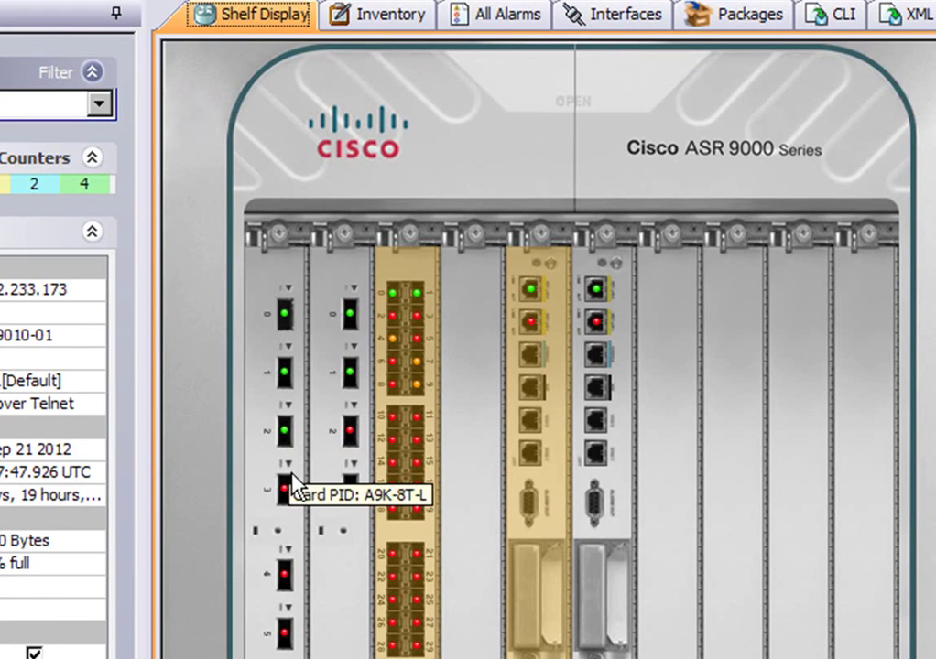
{"action": "mouse_move", "coordinate": [392, 297]}
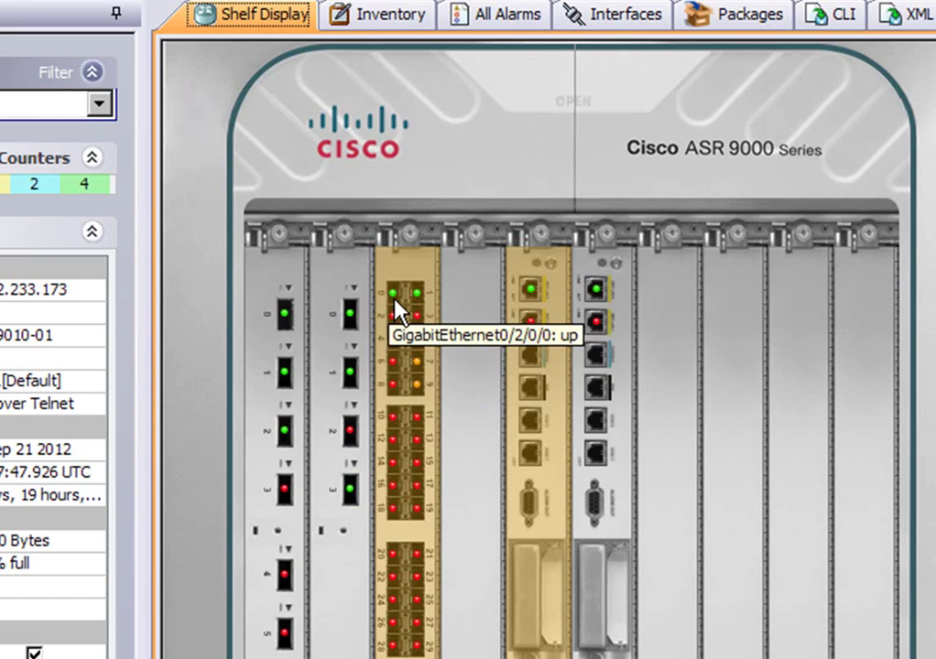
{"action": "left_click", "coordinate": [395, 294]}
{"action": "right_click", "coordinate": [396, 302]}
{"action": "mouse_move", "coordinate": [466, 309]}
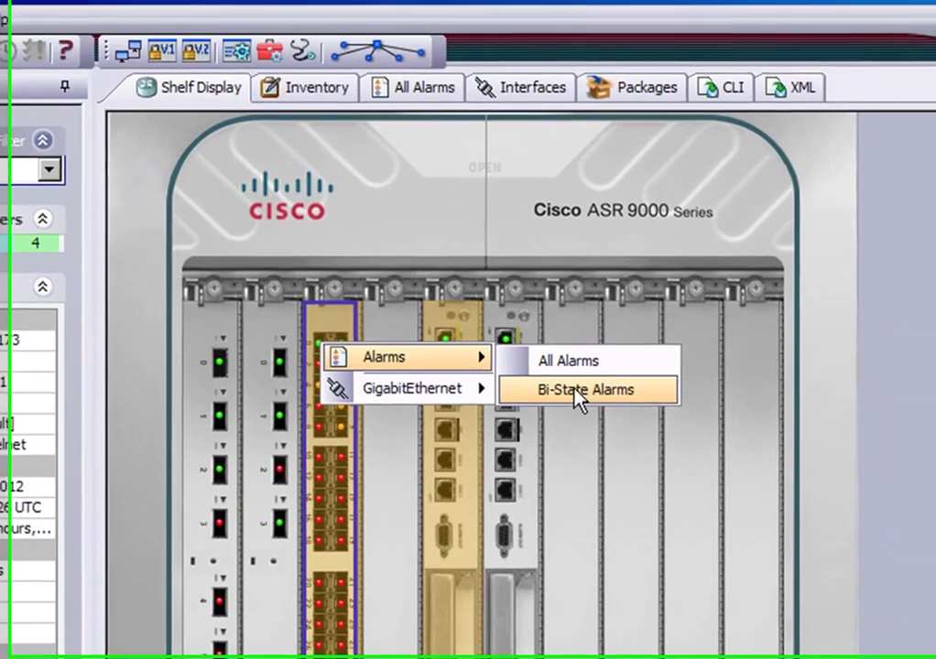
Step: Open slot 2's Bi-State Alarms and sort them by Severity
{"action": "left_click", "coordinate": [673, 343]}
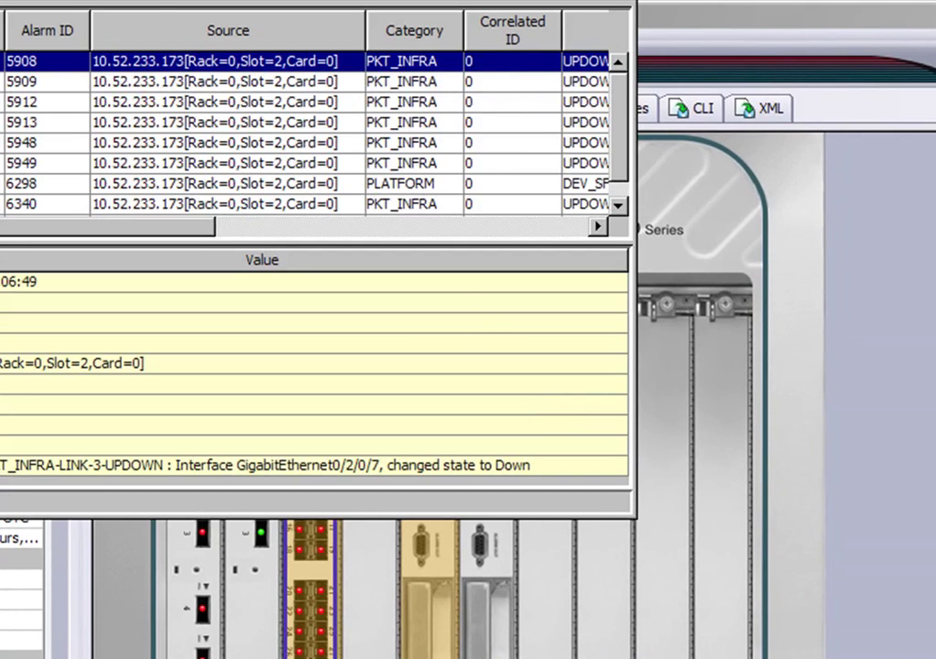
{"action": "left_click_drag", "start_coordinate": [114, 0], "coordinate": [305, 51]}
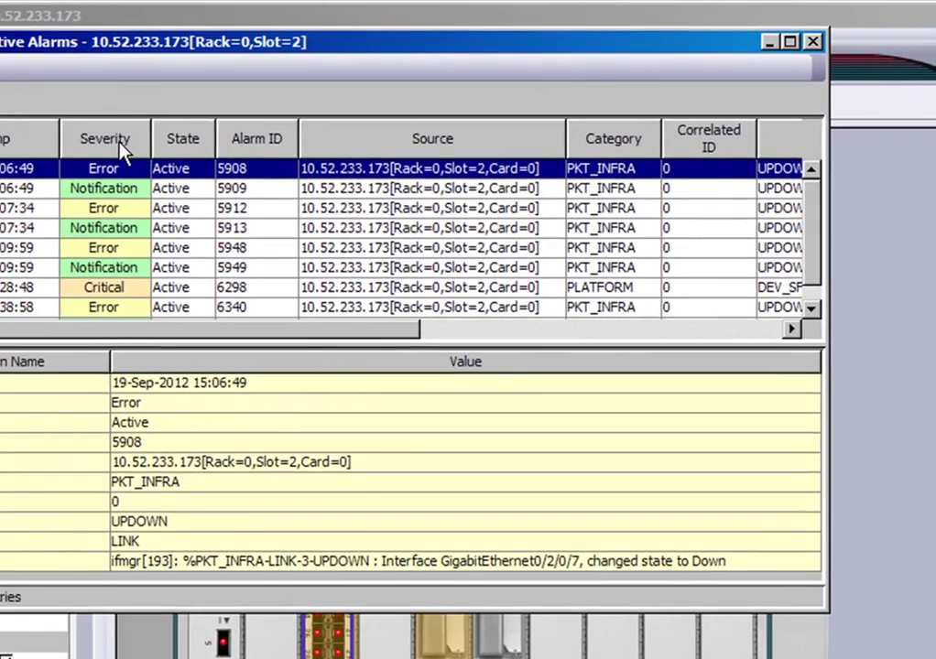
{"action": "left_click", "coordinate": [122, 147]}
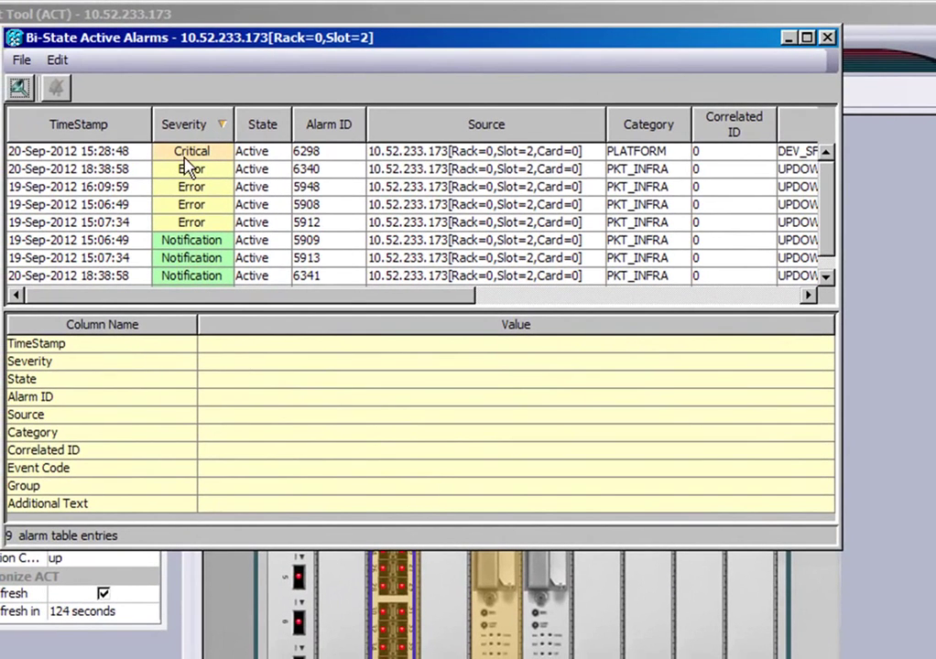
{"action": "scroll", "coordinate": [827, 202], "scroll_direction": "down", "scroll_amount": 1}
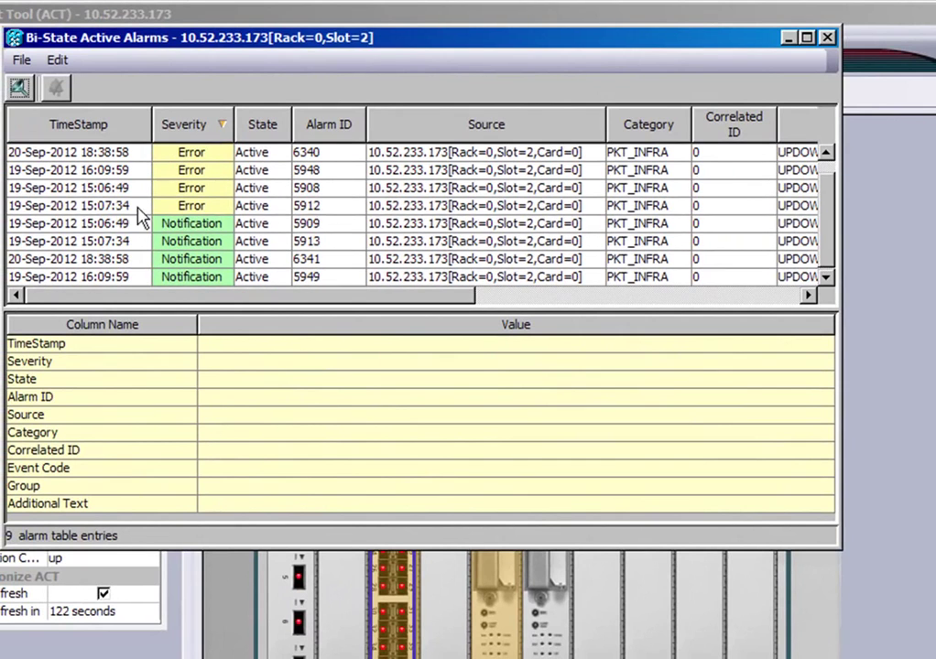
Step: Show alarm 5909's full Additional Text, then refresh the alarm list
{"action": "left_click", "coordinate": [82, 226]}
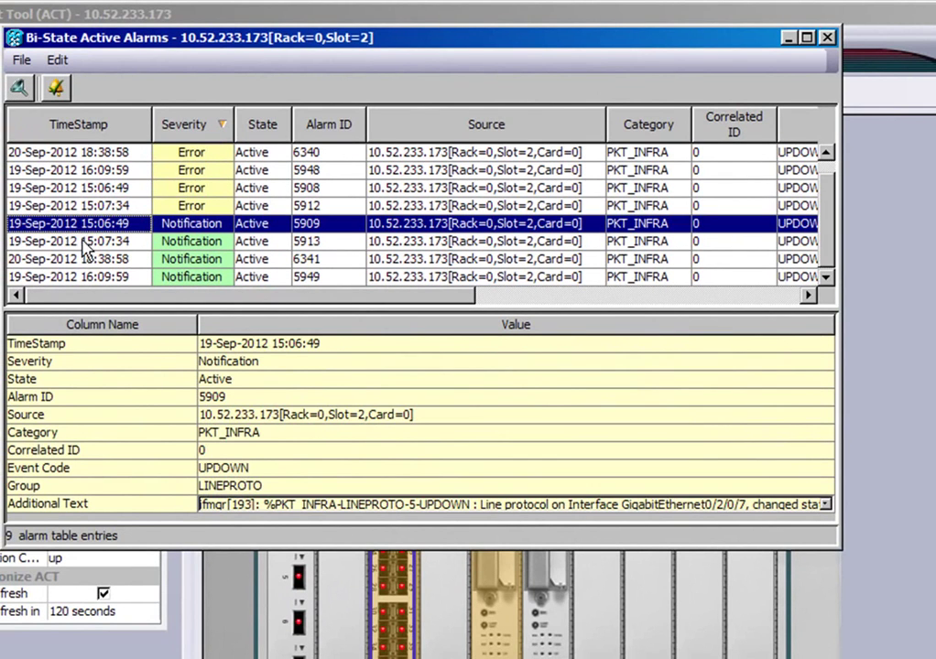
{"action": "left_click_drag", "start_coordinate": [829, 548], "coordinate": [875, 658]}
{"action": "left_click", "coordinate": [863, 505]}
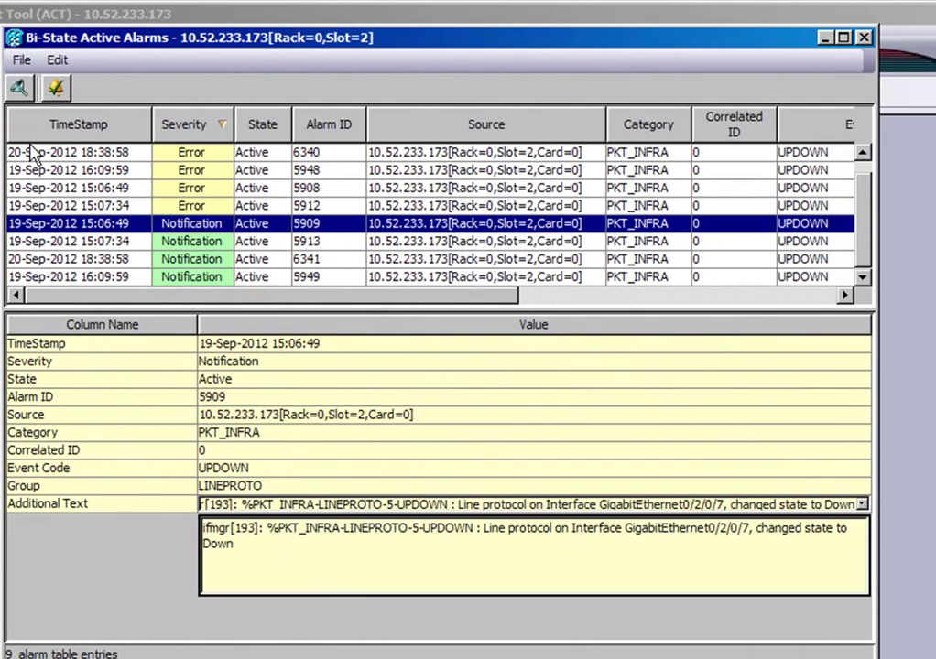
{"action": "left_click", "coordinate": [20, 61]}
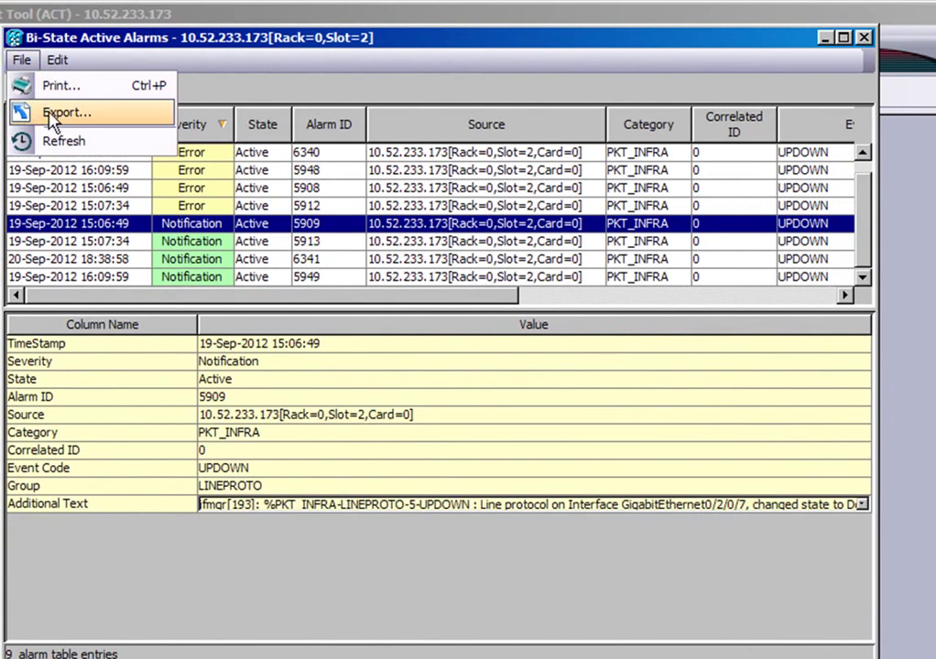
{"action": "left_click", "coordinate": [51, 143]}
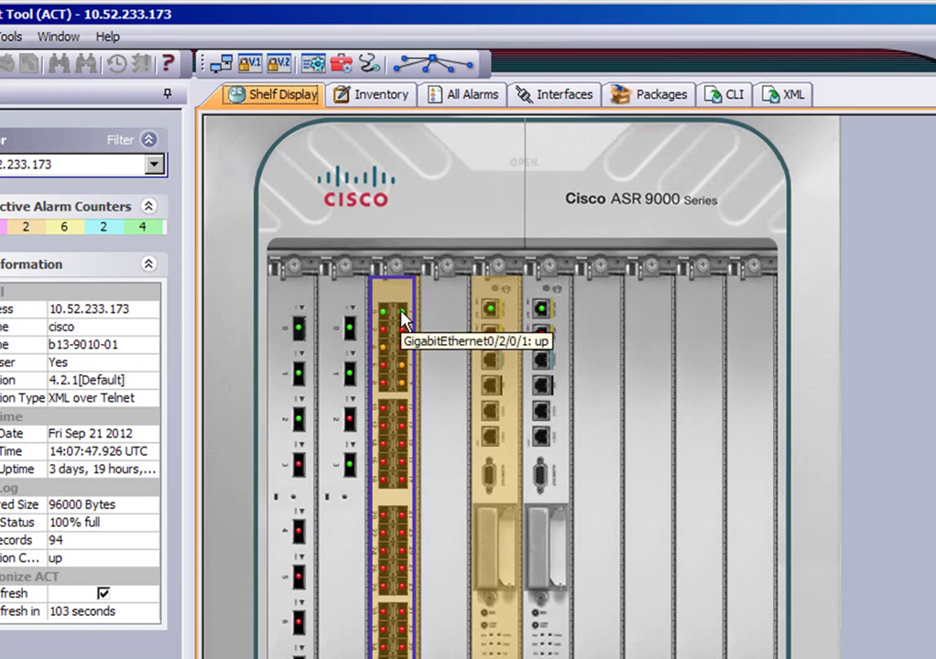
Step: Open GigabitEthernet0/2/0/0's interface details with a 5-second auto-refresh
{"action": "right_click", "coordinate": [403, 321]}
{"action": "mouse_move", "coordinate": [460, 355]}
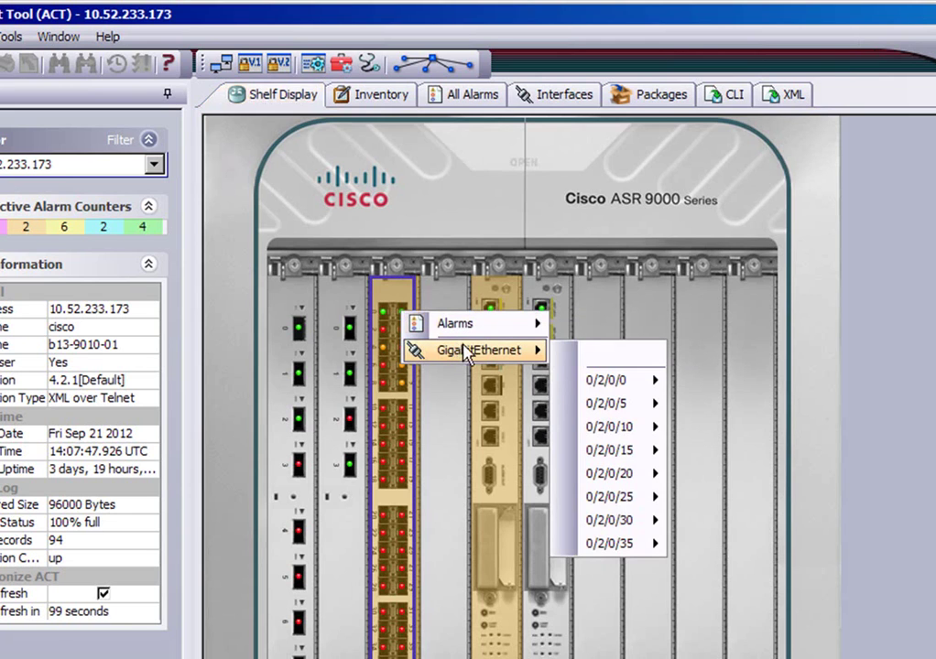
{"action": "mouse_move", "coordinate": [615, 384]}
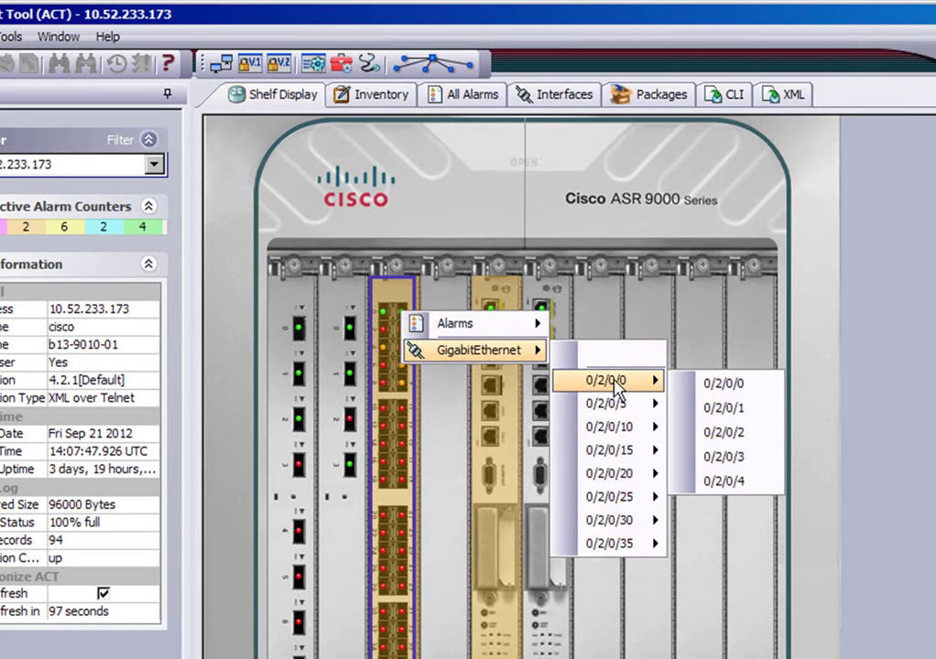
{"action": "left_click", "coordinate": [733, 385]}
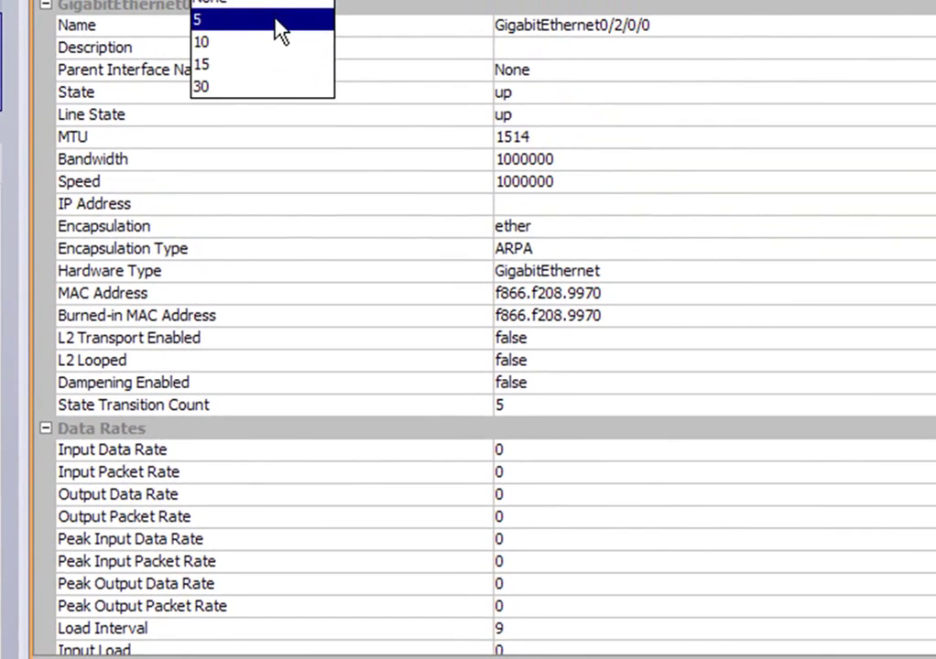
{"action": "left_click", "coordinate": [275, 19]}
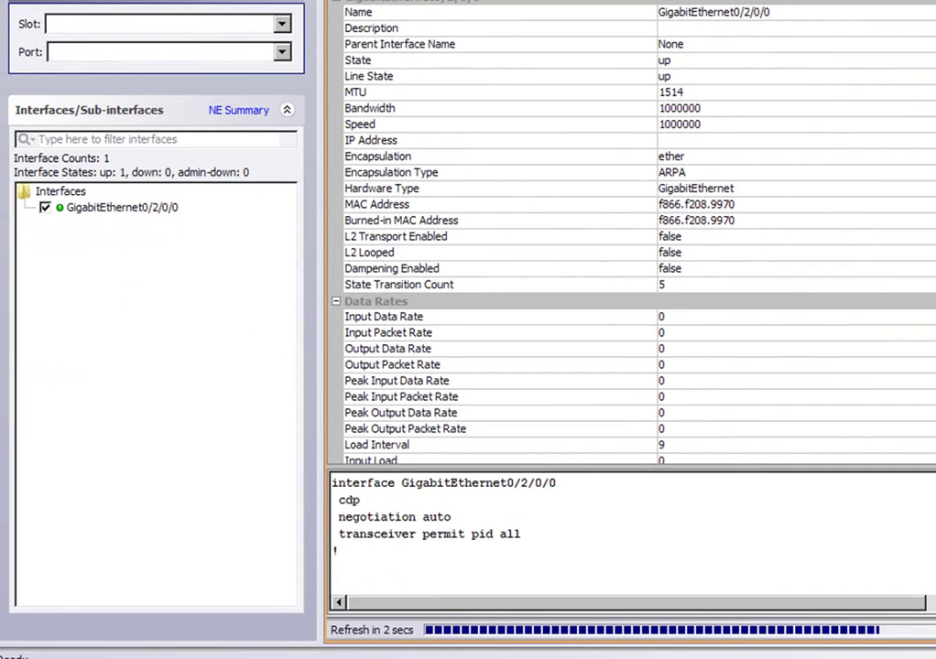
Step: Close the interface monitoring window with Alt+F4
{"action": "key", "text": "alt+F4"}
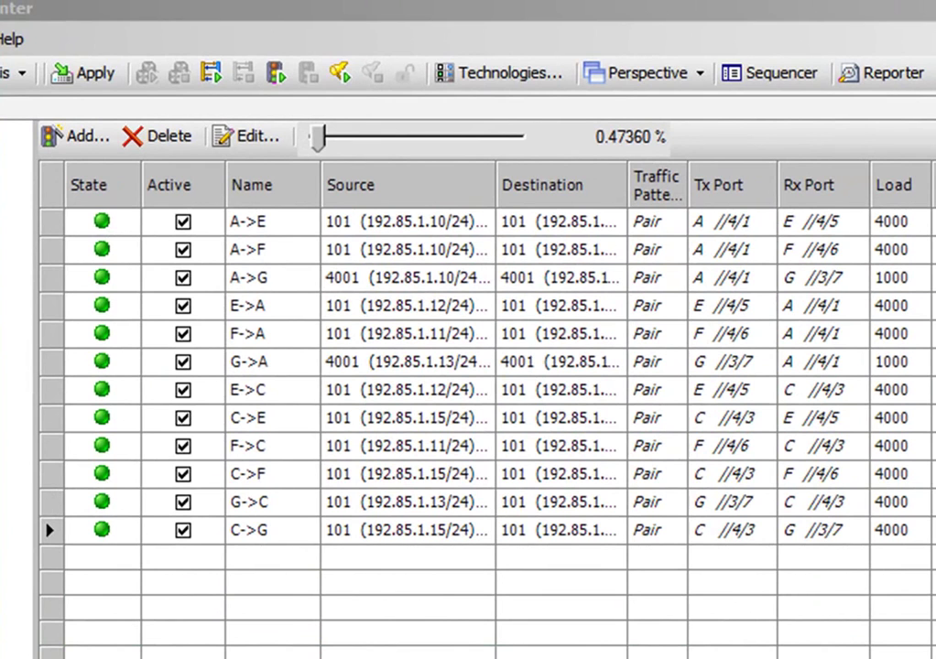
Step: Start all traffic streams and float the Detailed Stream Results panel to the right
{"action": "left_click", "coordinate": [281, 76]}
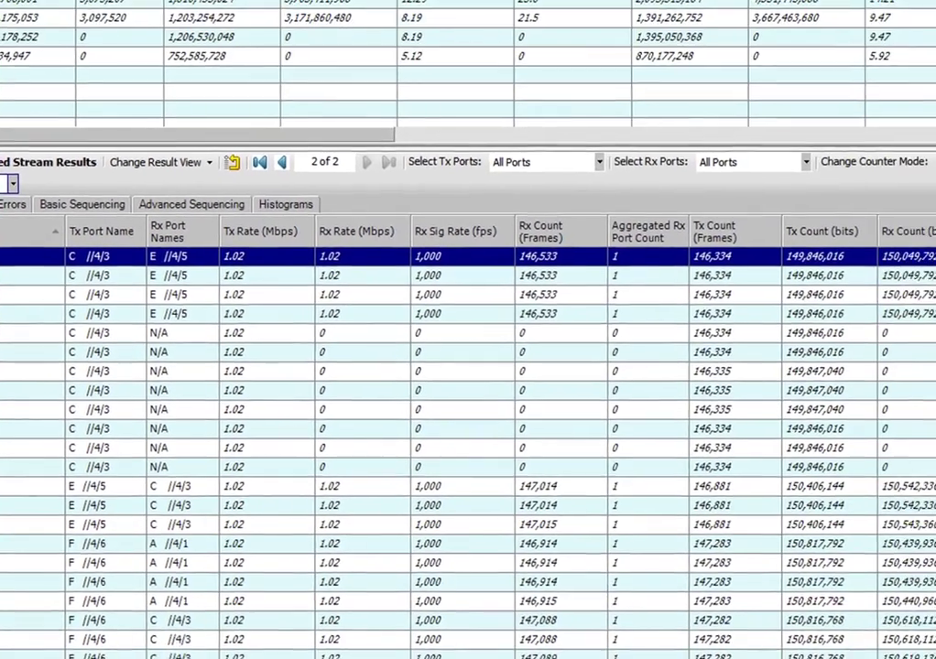
{"action": "left_click_drag", "start_coordinate": [909, 479], "coordinate": [439, 431]}
{"action": "left_click_drag", "start_coordinate": [372, 157], "coordinate": [704, 4]}
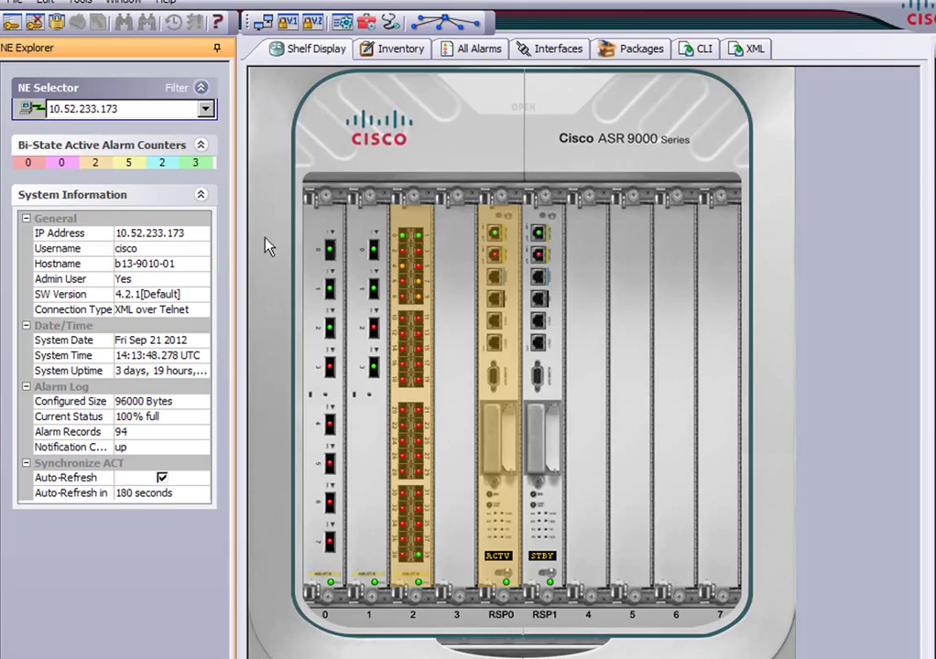
Step: Switch to router 10.52.234.25 and bring up the slot 0 card's GigabitEthernet port submenu
{"action": "left_click", "coordinate": [205, 108]}
{"action": "left_click", "coordinate": [157, 158]}
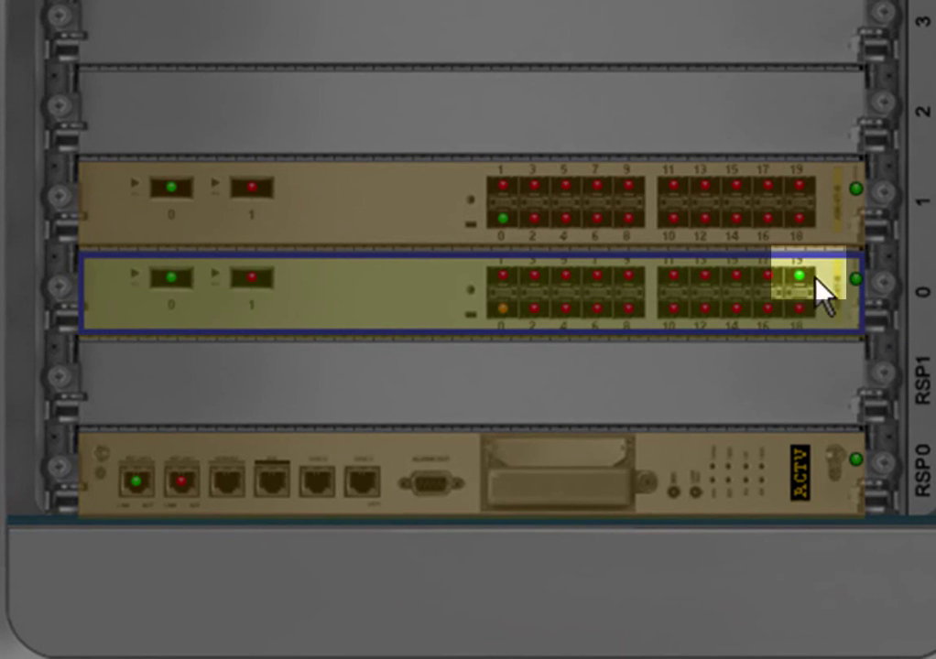
{"action": "left_click", "coordinate": [804, 286]}
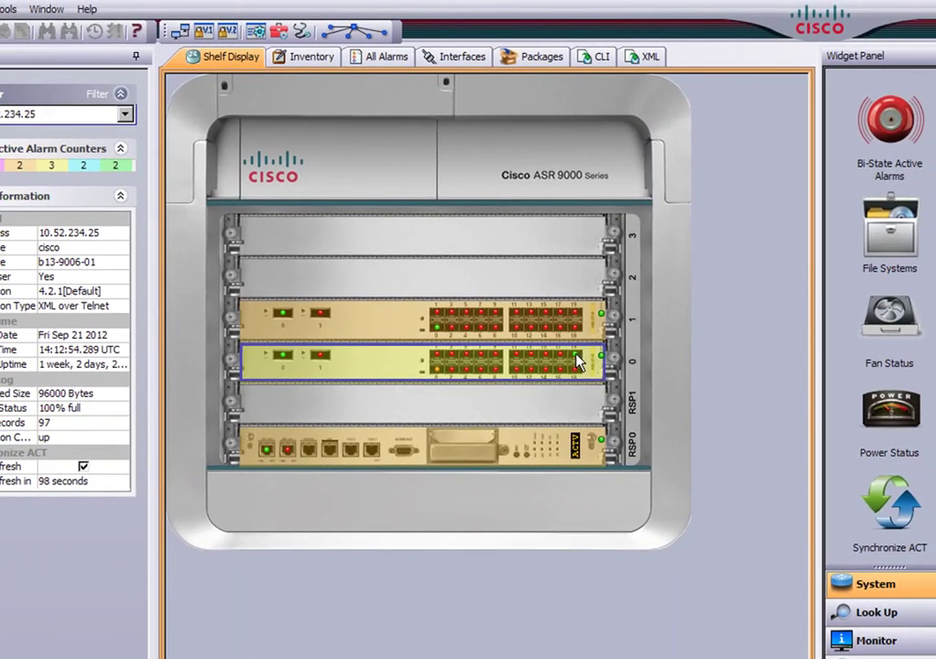
{"action": "right_click", "coordinate": [577, 362]}
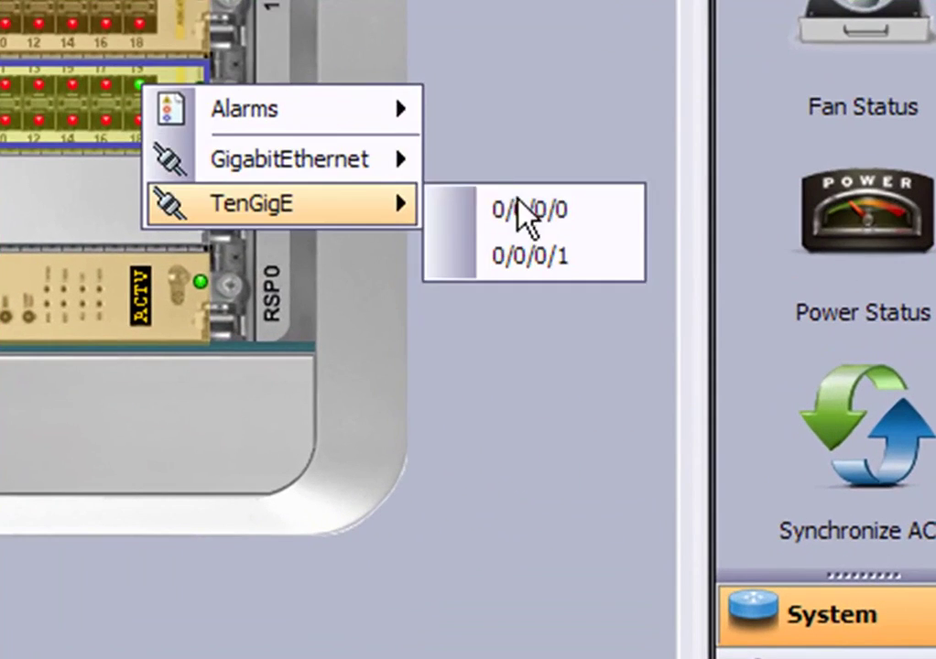
{"action": "mouse_move", "coordinate": [641, 354]}
{"action": "mouse_move", "coordinate": [550, 368]}
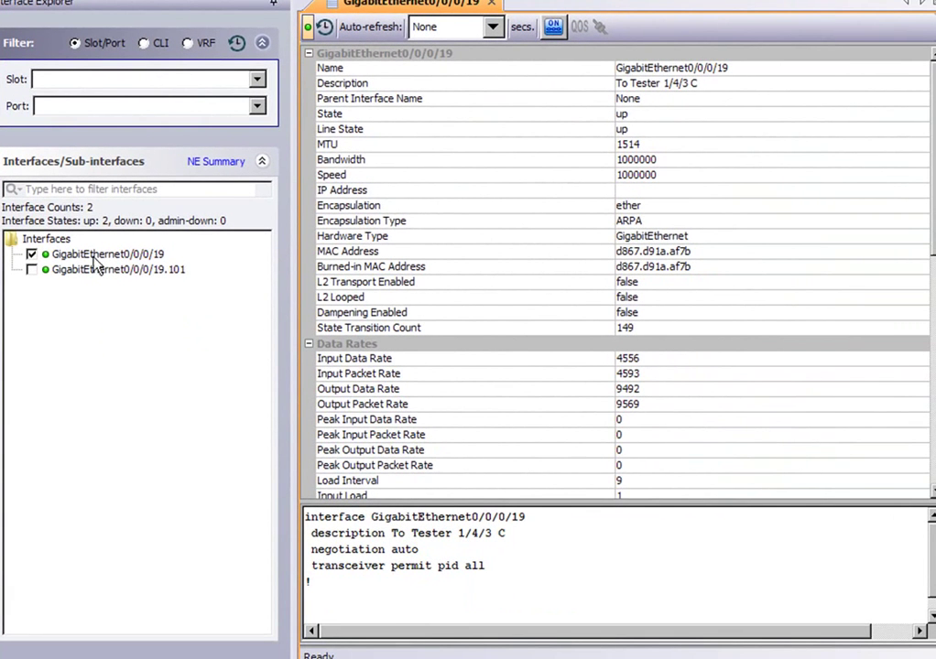
Step: Add sub-interface 19.101 with 5-second auto-refresh, then close the explorer, confirming Yes
{"action": "left_click", "coordinate": [32, 272]}
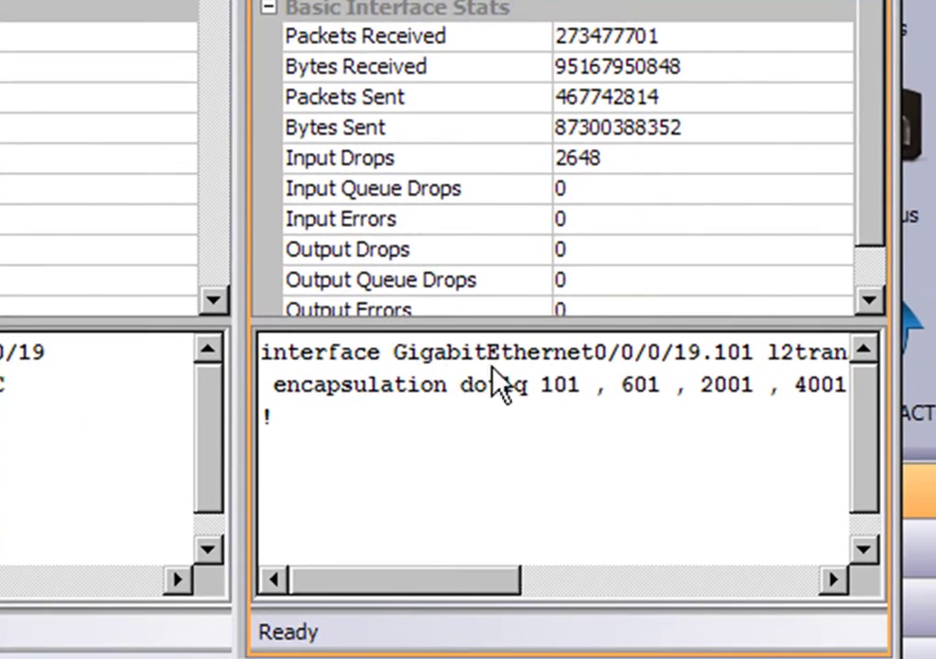
{"action": "left_click_drag", "start_coordinate": [459, 580], "coordinate": [517, 577]}
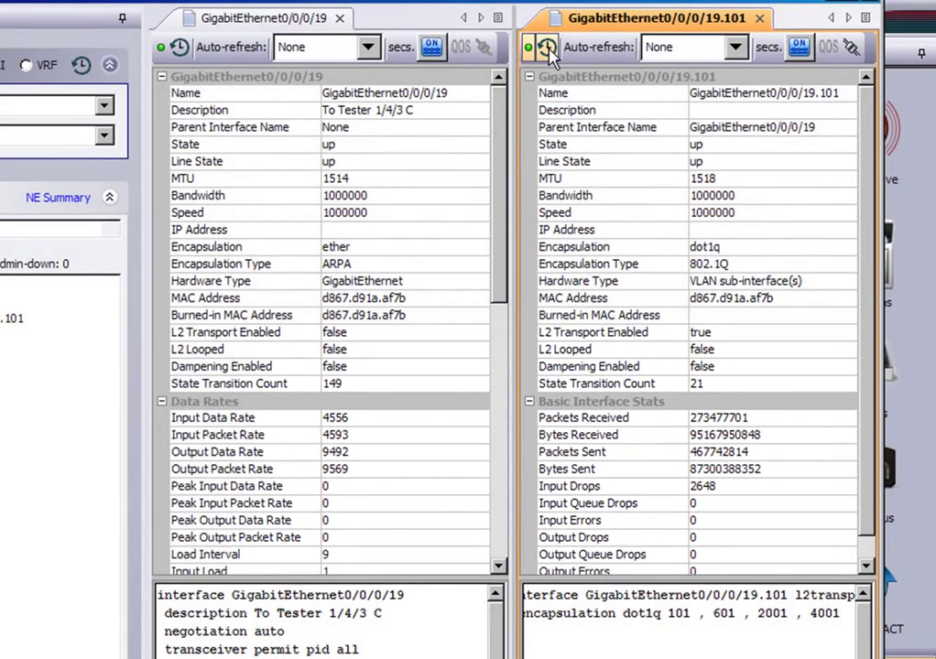
{"action": "left_click", "coordinate": [734, 50]}
{"action": "left_click", "coordinate": [729, 89]}
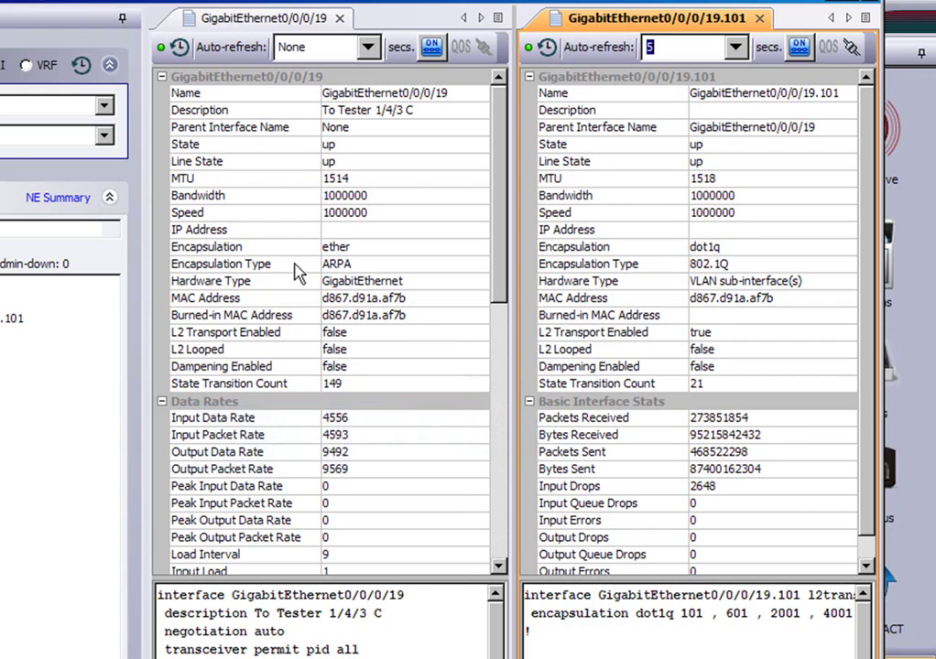
{"action": "left_click", "coordinate": [0, 0]}
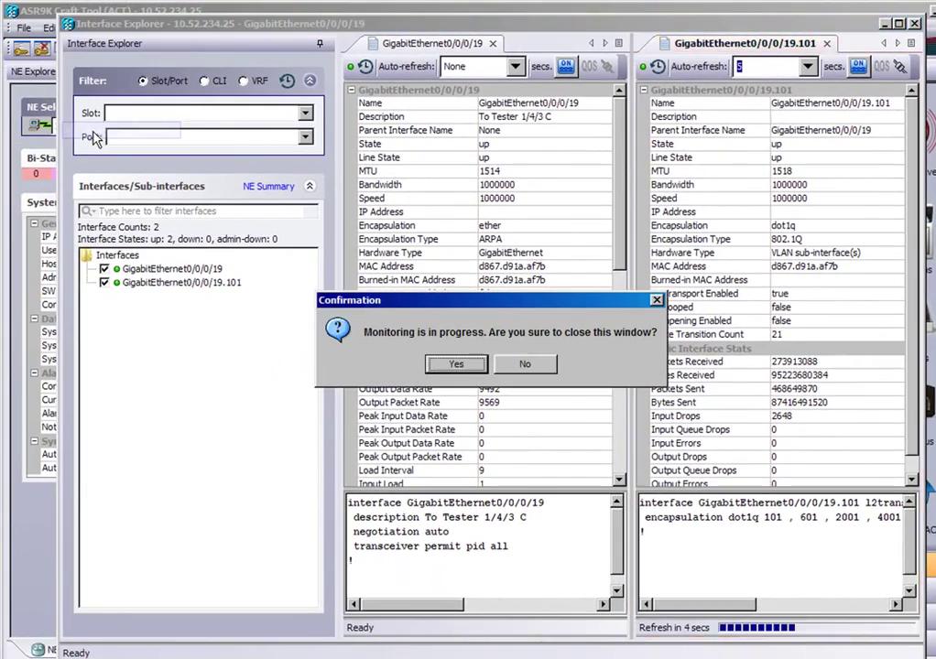
{"action": "left_click", "coordinate": [460, 366]}
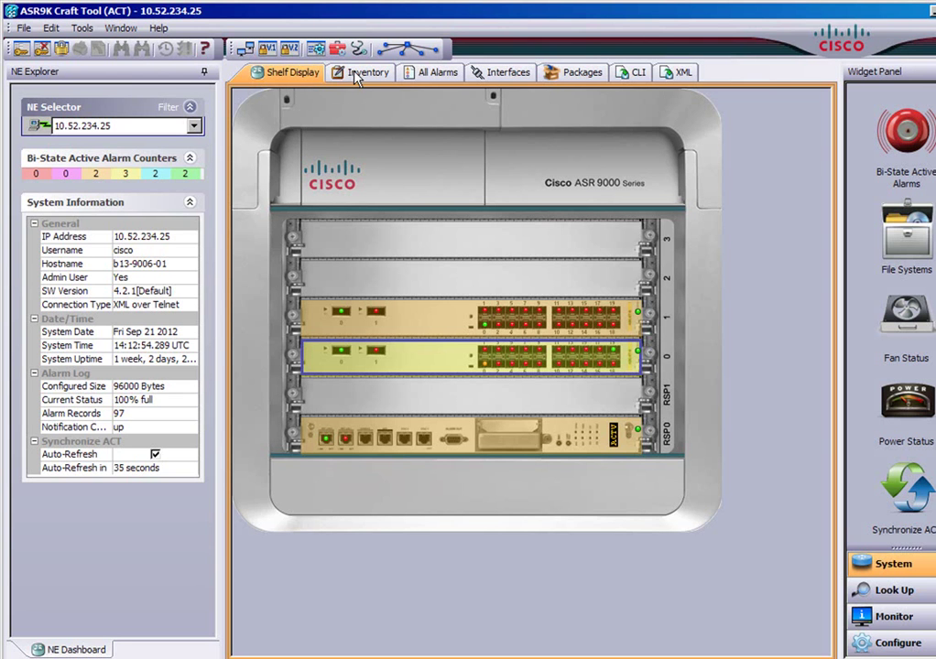
Step: Open the hardware inventory and move the Serial Number column to sit right after Type
{"action": "left_click", "coordinate": [355, 71]}
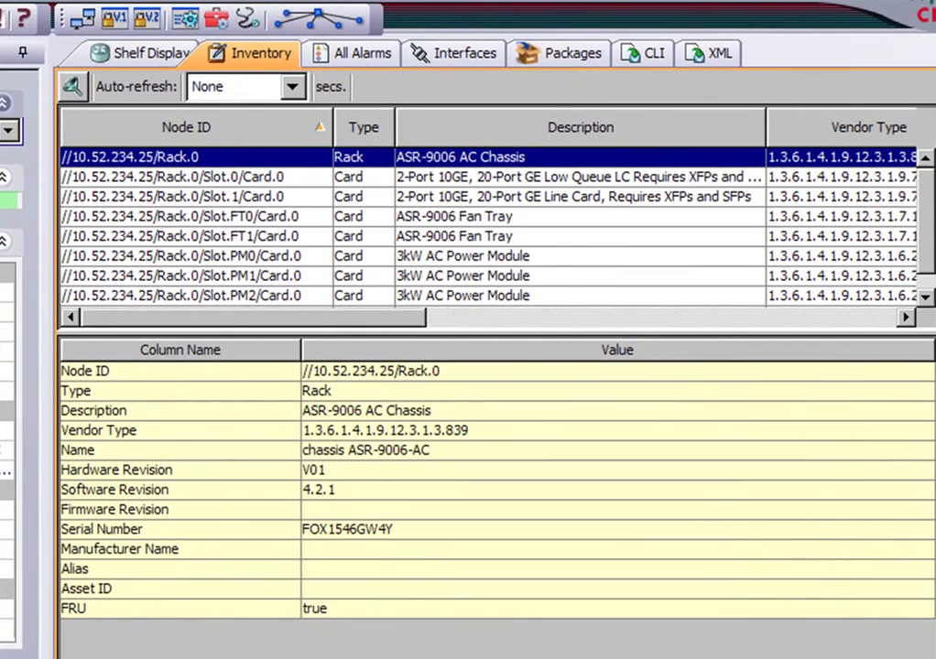
{"action": "left_click_drag", "start_coordinate": [419, 319], "coordinate": [712, 320]}
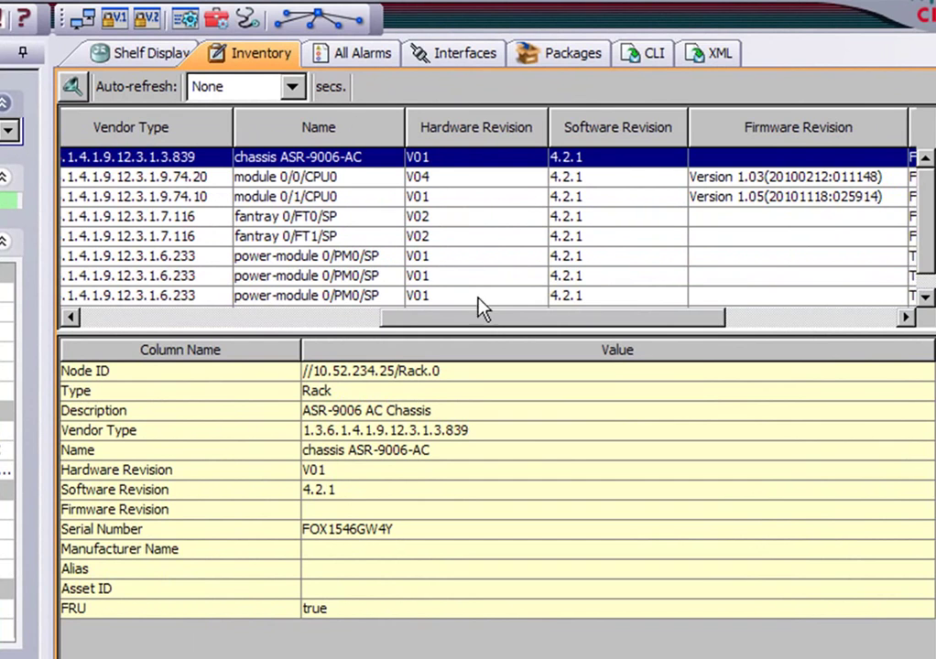
{"action": "left_click_drag", "start_coordinate": [490, 322], "coordinate": [623, 319]}
{"action": "left_click_drag", "start_coordinate": [630, 131], "coordinate": [165, 132]}
{"action": "left_click_drag", "start_coordinate": [581, 322], "coordinate": [379, 319]}
{"action": "left_click_drag", "start_coordinate": [711, 142], "coordinate": [403, 139]}
{"action": "left_click_drag", "start_coordinate": [458, 317], "coordinate": [277, 334]}
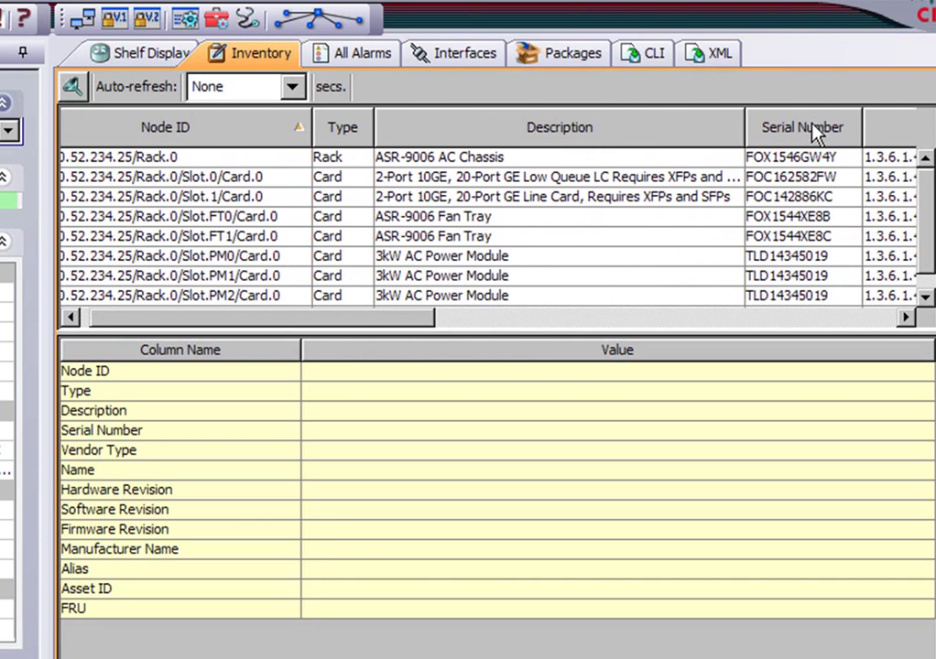
{"action": "left_click_drag", "start_coordinate": [806, 130], "coordinate": [476, 179]}
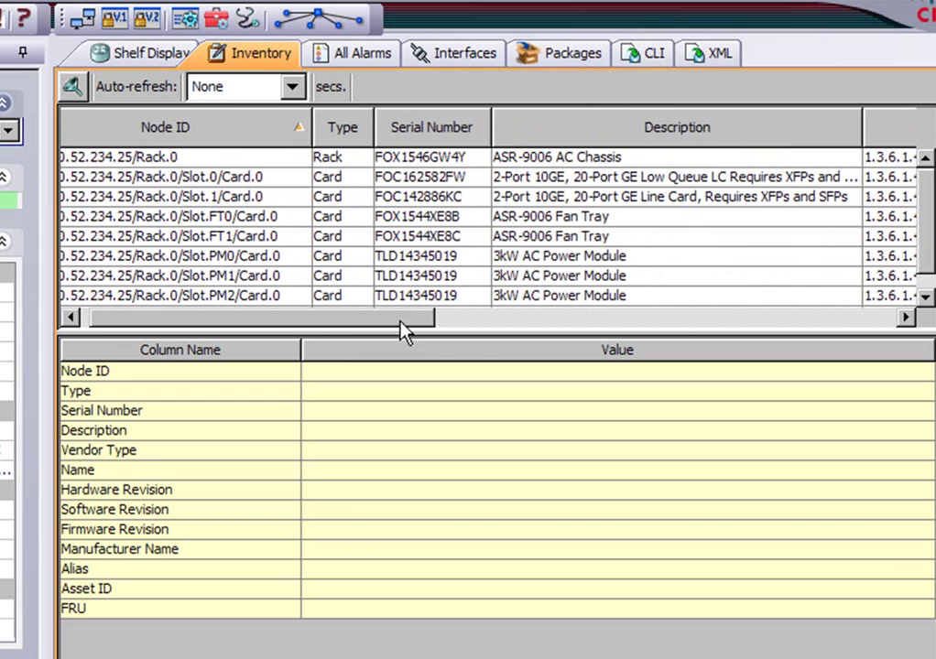
{"action": "left_click_drag", "start_coordinate": [401, 322], "coordinate": [574, 330]}
Step: Put Name before Vendor Type, inspect the Slot.0 card, and show all alarms
{"action": "left_click_drag", "start_coordinate": [711, 132], "coordinate": [550, 132]}
{"action": "left_click_drag", "start_coordinate": [565, 319], "coordinate": [397, 320]}
{"action": "left_click", "coordinate": [162, 181]}
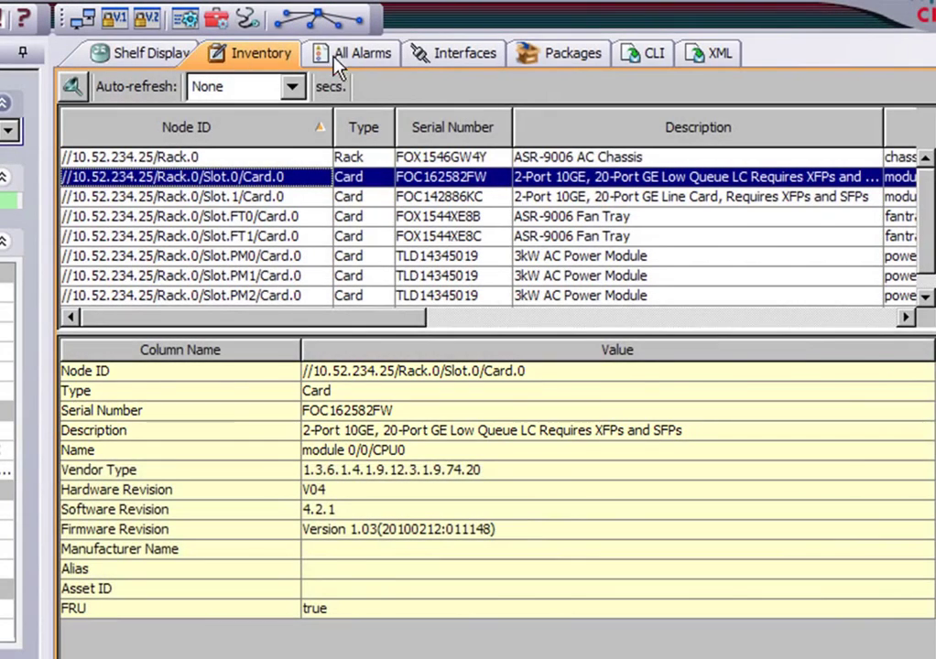
{"action": "left_click", "coordinate": [332, 59]}
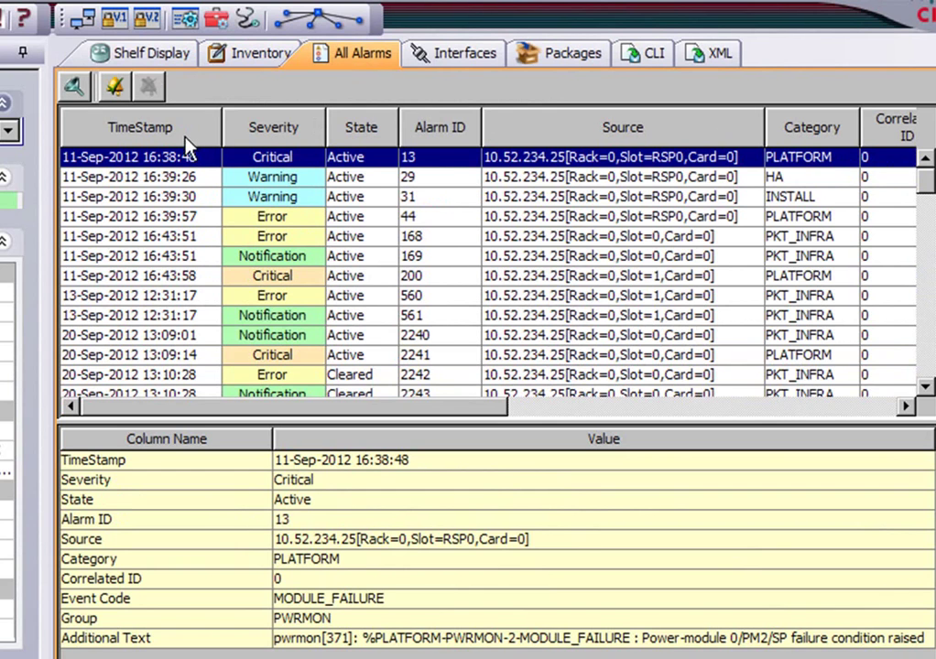
Step: Sort alarms by severity, review critical alarm 2365 and notification alarm 2360, then list interfaces
{"action": "left_click", "coordinate": [256, 133]}
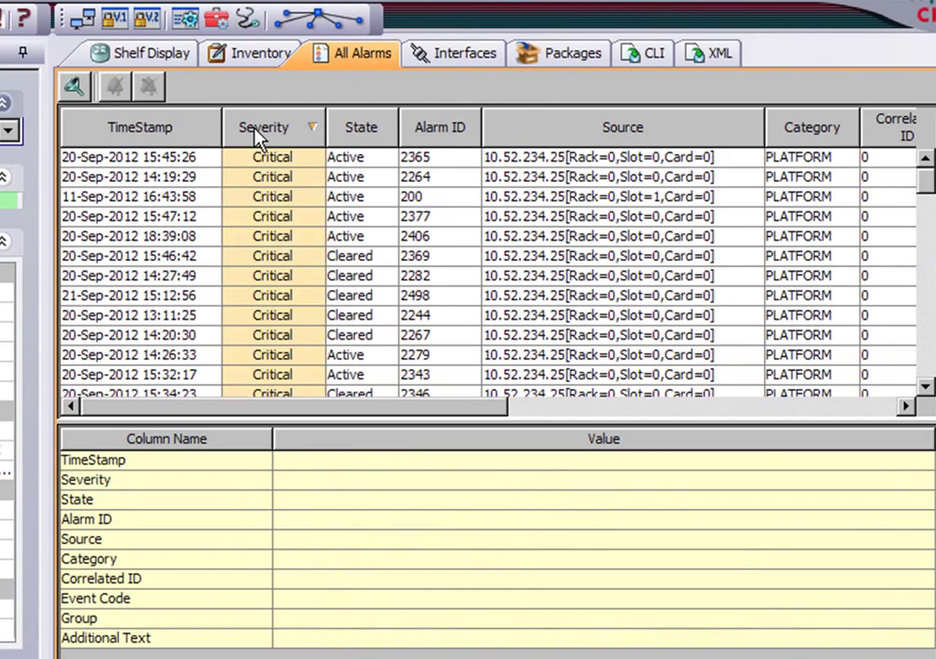
{"action": "left_click", "coordinate": [295, 161]}
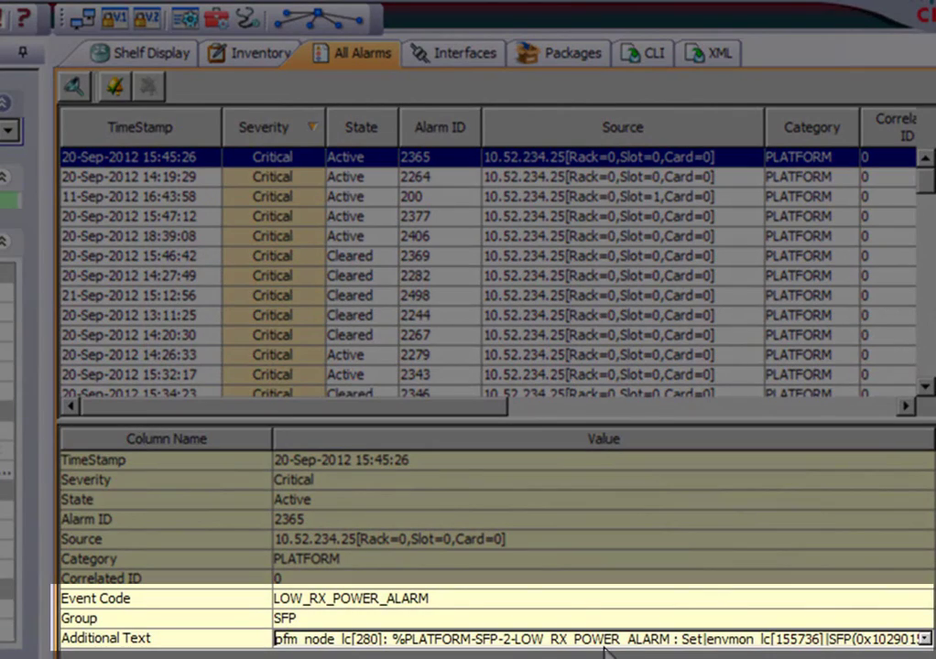
{"action": "left_click_drag", "start_coordinate": [923, 179], "coordinate": [921, 331]}
{"action": "left_click", "coordinate": [262, 187]}
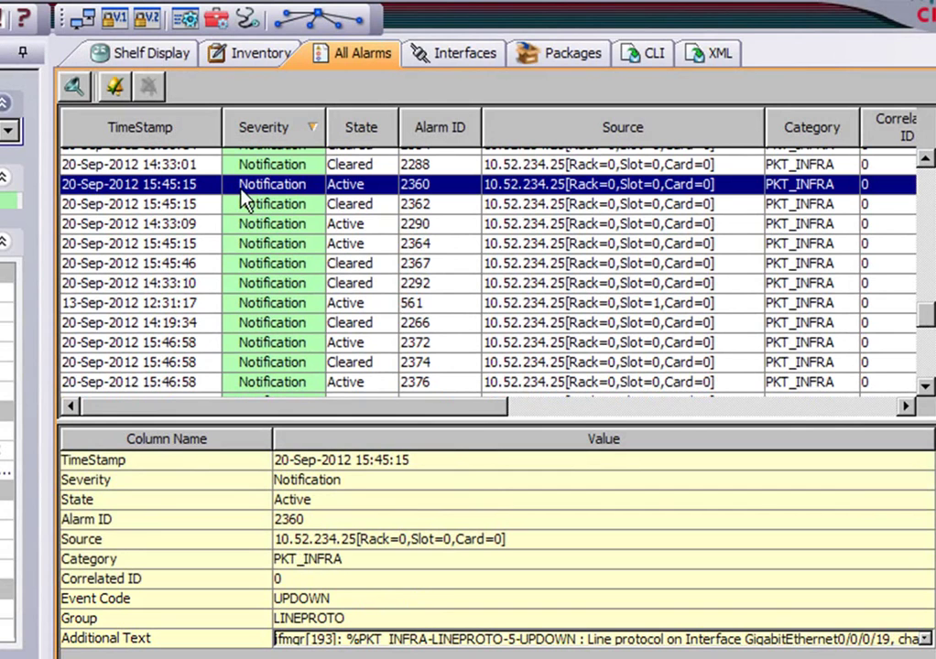
{"action": "left_click", "coordinate": [437, 55]}
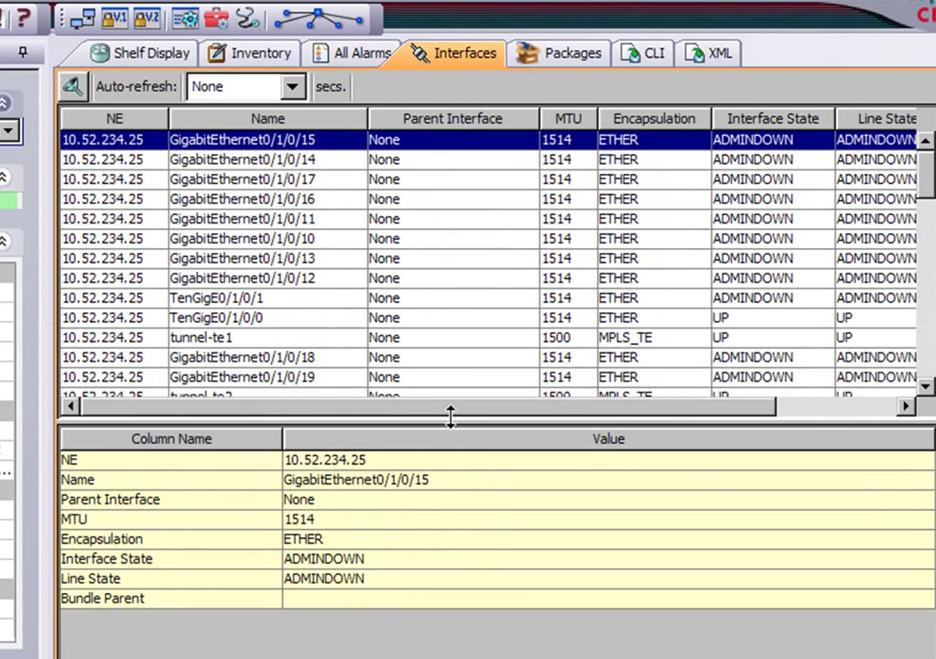
Step: Enlarge the interface table and select sub-interface GigabitEthernet0/0/0/11.101
{"action": "left_click_drag", "start_coordinate": [452, 419], "coordinate": [435, 646]}
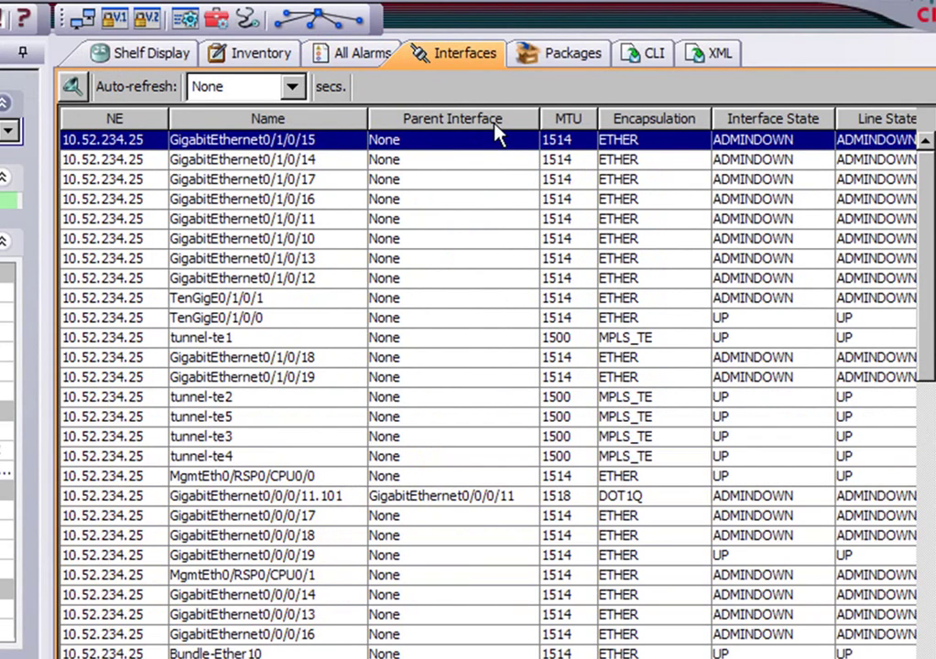
{"action": "left_click", "coordinate": [422, 501]}
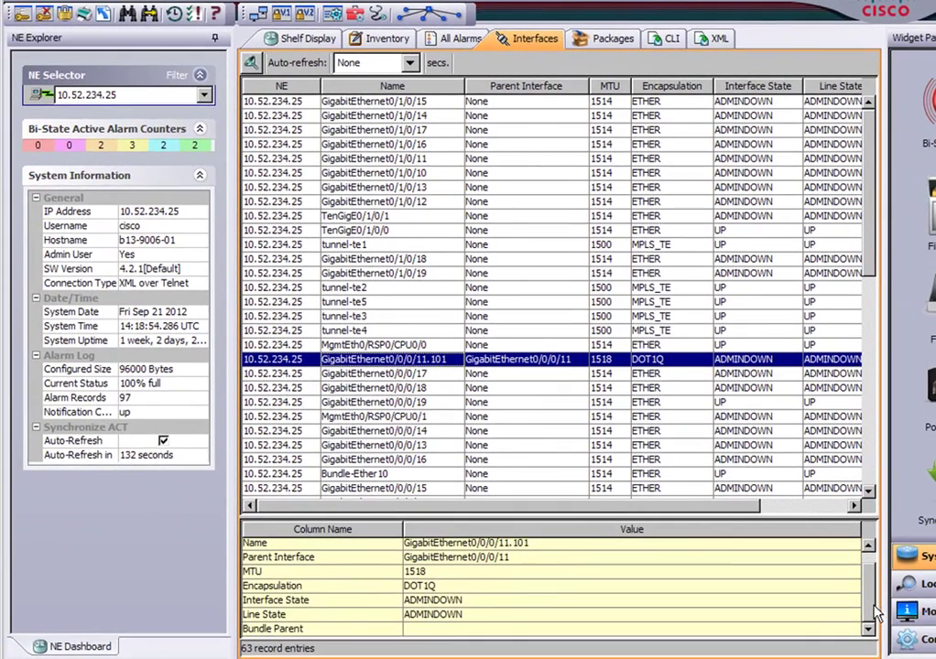
{"action": "scroll", "coordinate": [869, 570], "scroll_direction": "up", "scroll_amount": 1}
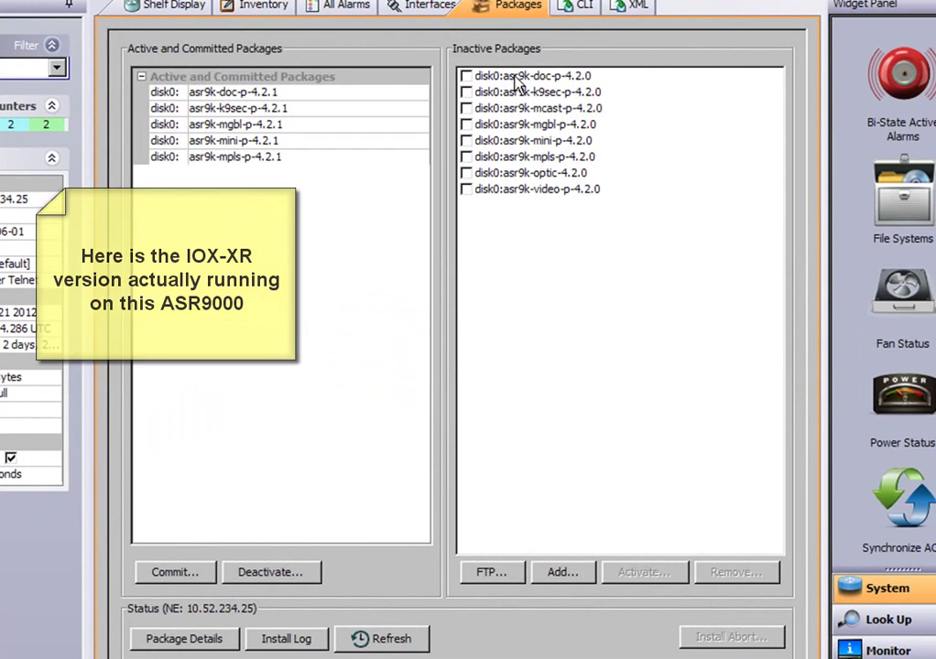
Step: Mark the doc, k9sec, mcast, mgbl, mini, mpls, optic and video 4.2.0 packages for removal
{"action": "left_click", "coordinate": [467, 76]}
{"action": "left_click", "coordinate": [466, 92]}
{"action": "left_click", "coordinate": [466, 108]}
{"action": "left_click", "coordinate": [466, 123]}
{"action": "left_click", "coordinate": [466, 141]}
{"action": "left_click", "coordinate": [466, 156]}
{"action": "left_click", "coordinate": [467, 172]}
{"action": "left_click", "coordinate": [466, 189]}
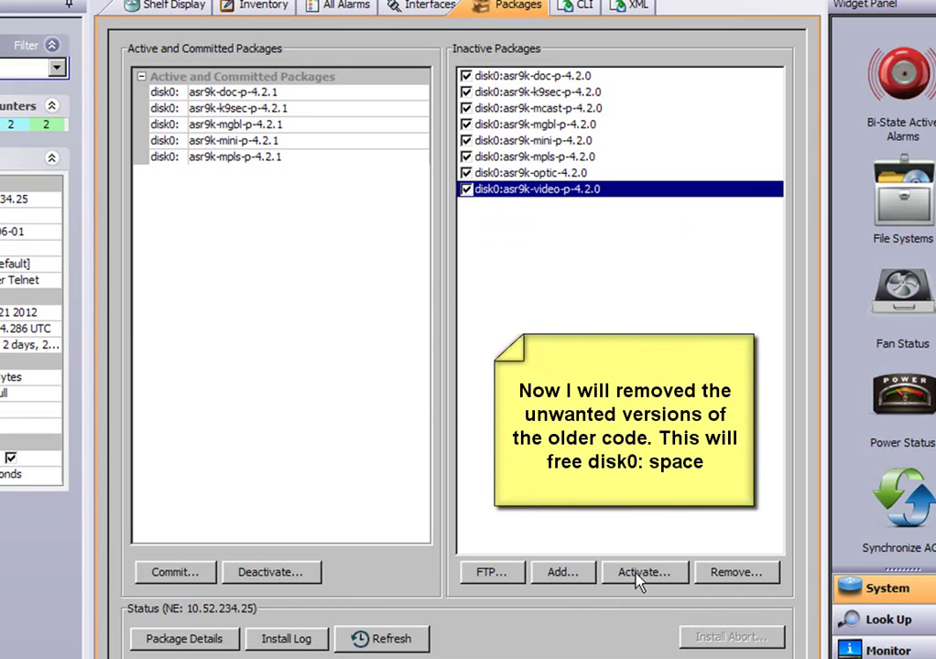
{"action": "left_click", "coordinate": [736, 574]}
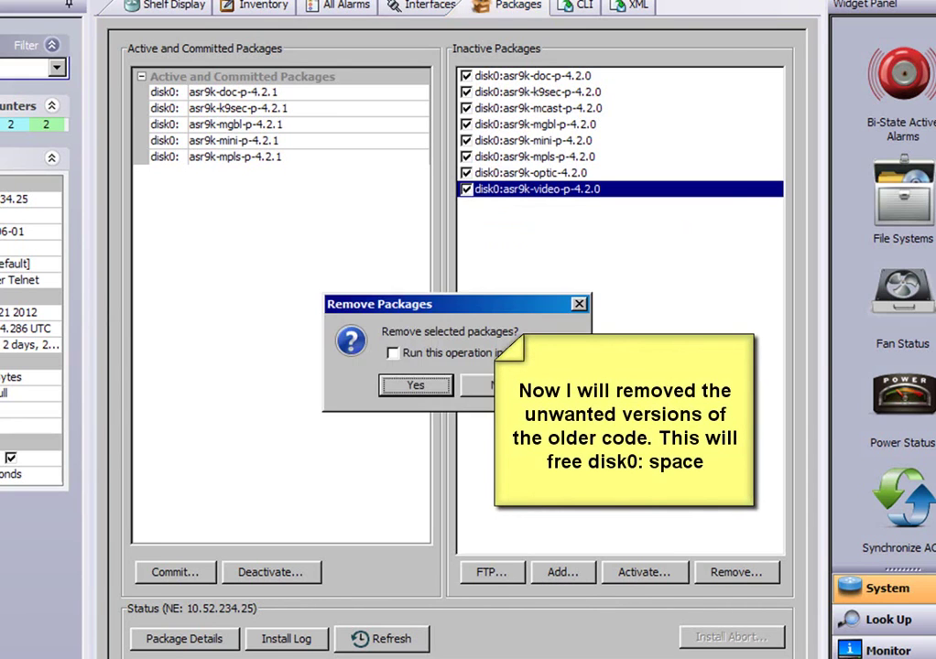
Step: Confirm the package removal and refresh until the Inactive Packages list is empty
{"action": "left_click", "coordinate": [438, 389]}
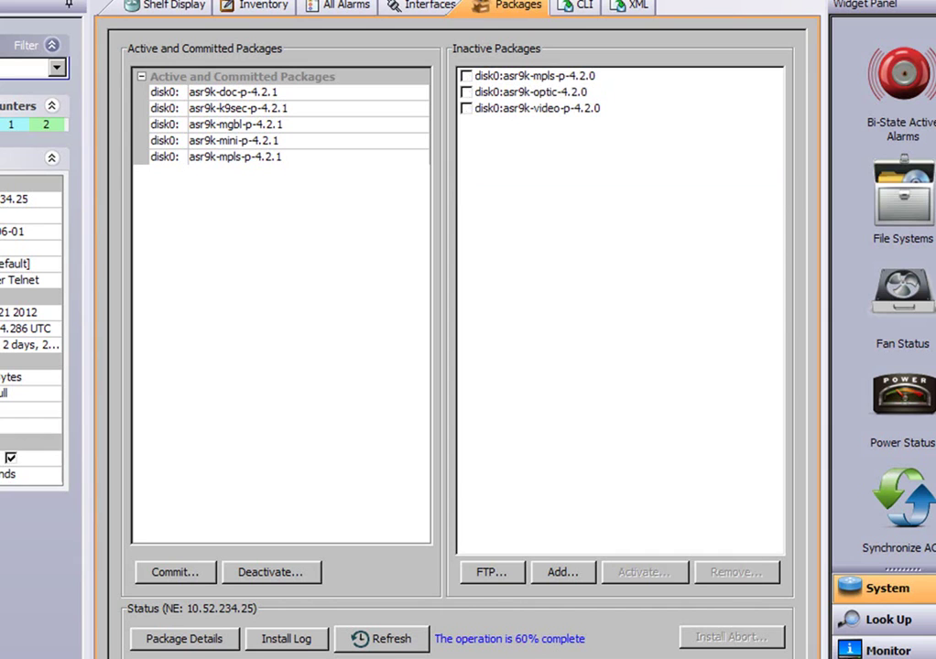
{"action": "left_click", "coordinate": [382, 641]}
{"action": "left_click", "coordinate": [412, 642]}
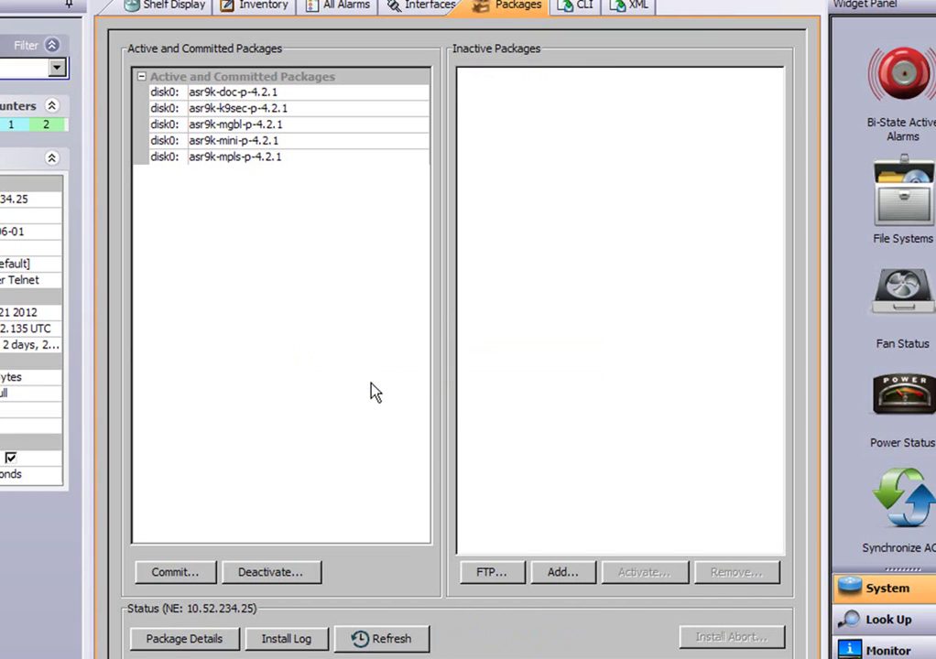
{"action": "left_click", "coordinate": [410, 646]}
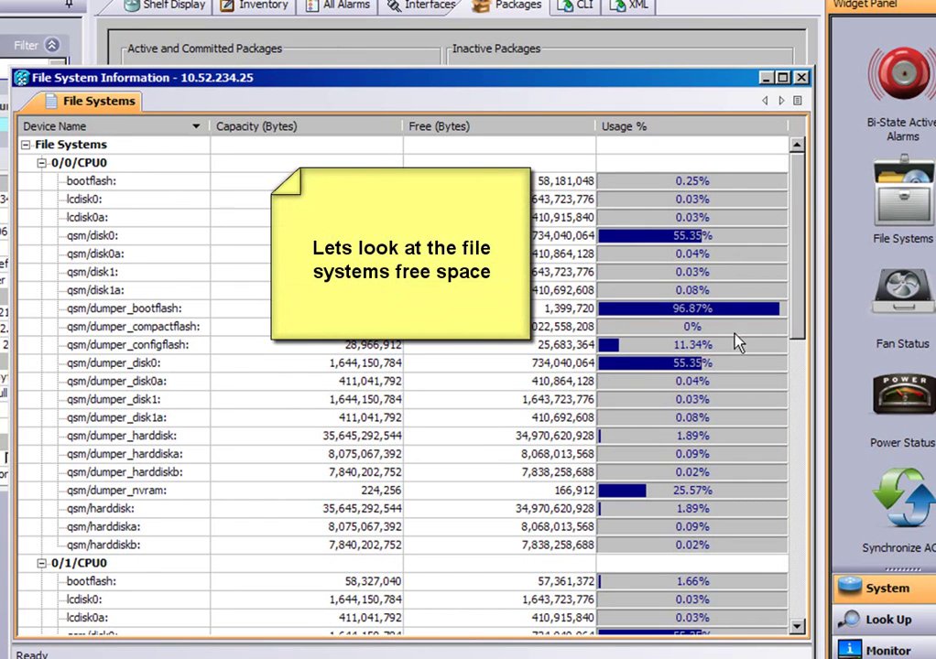
Step: Check disk0 and the 0/RSP0/CPU0 node, then close File System Information for Shelf Display
{"action": "left_click_drag", "start_coordinate": [799, 332], "coordinate": [803, 536]}
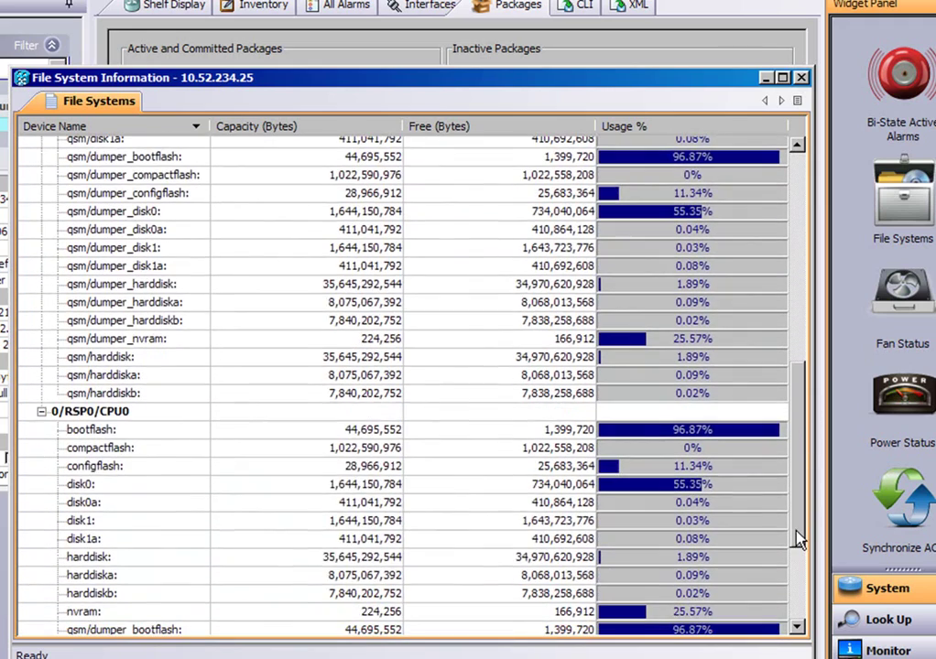
{"action": "left_click", "coordinate": [108, 487]}
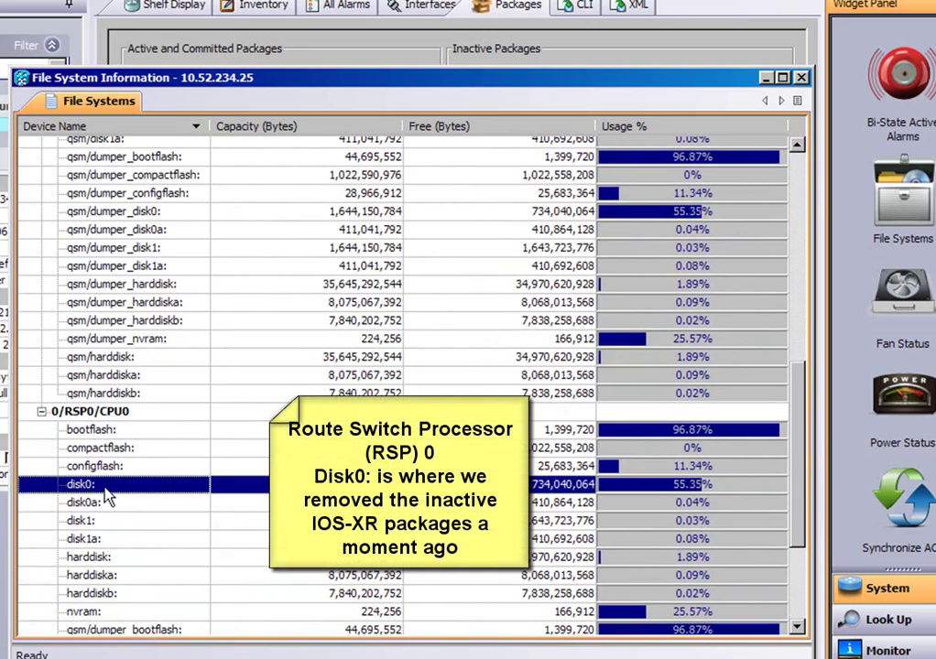
{"action": "left_click_drag", "start_coordinate": [802, 442], "coordinate": [783, 422]}
{"action": "left_click", "coordinate": [747, 451]}
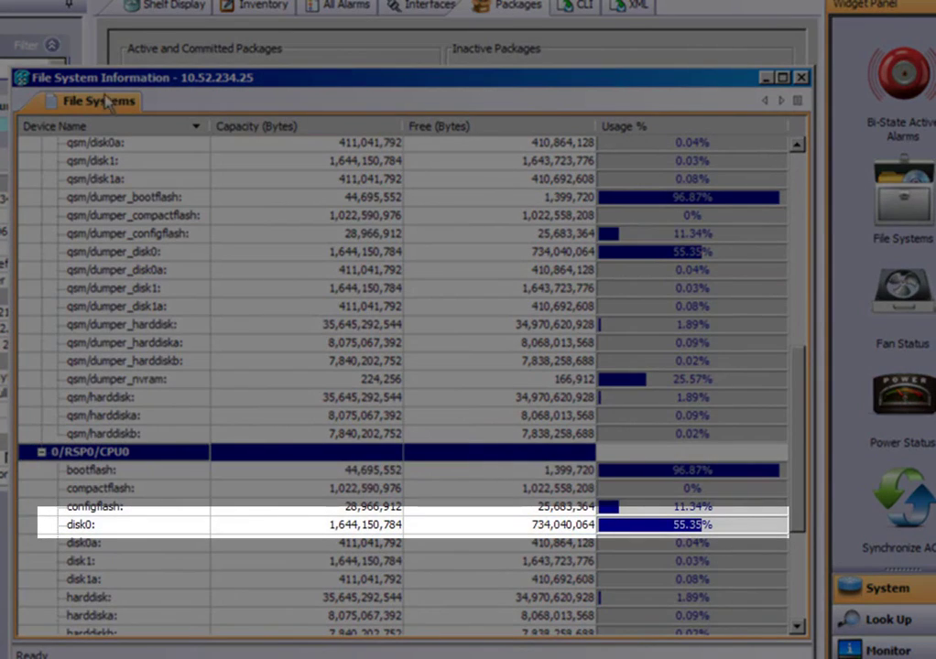
{"action": "left_click", "coordinate": [801, 77]}
{"action": "left_click", "coordinate": [133, 14]}
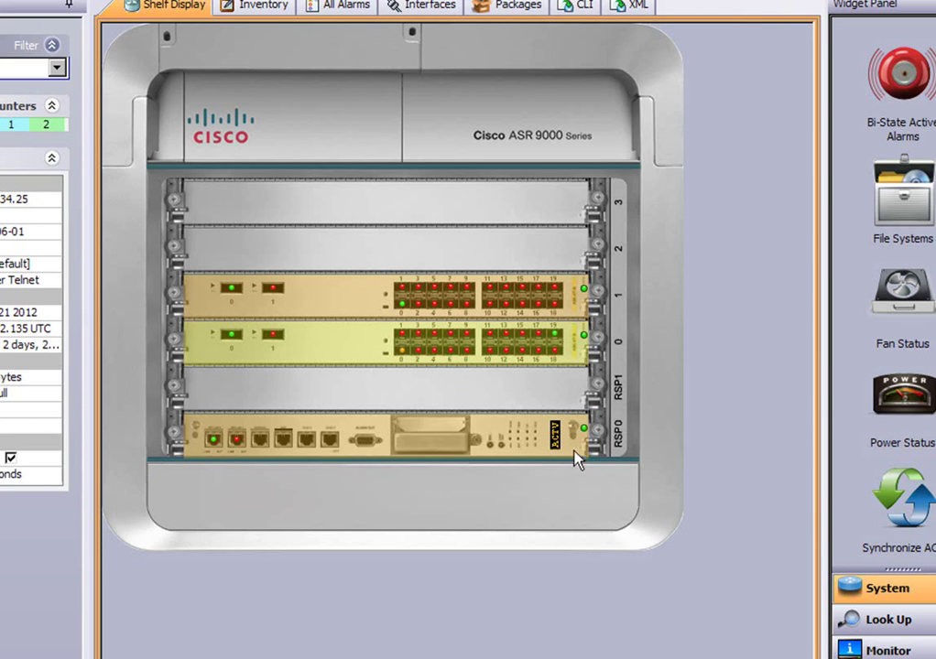
Step: In the CLI view, run show battery using command completion
{"action": "left_click", "coordinate": [532, 11]}
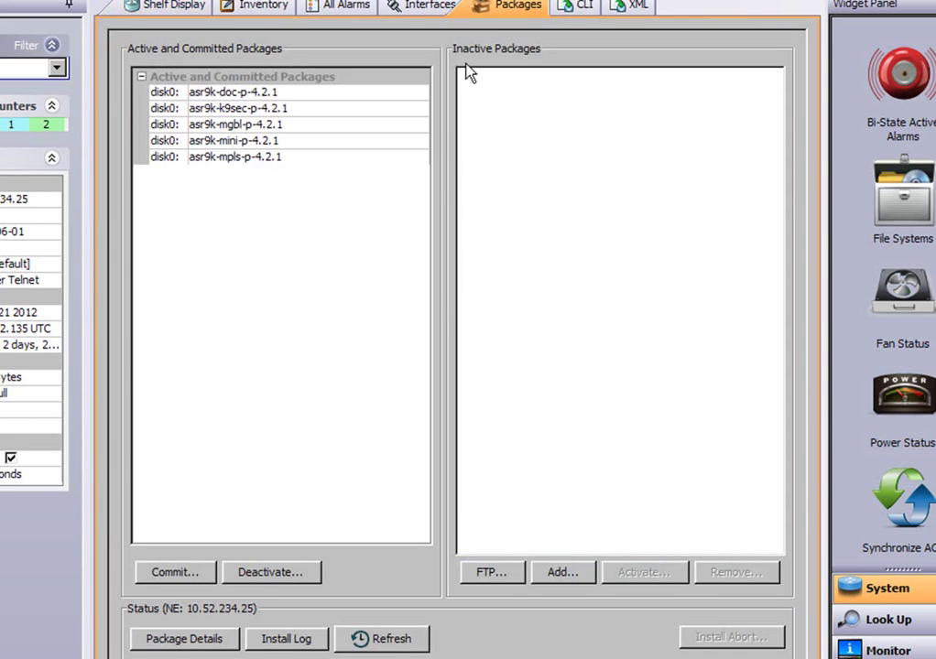
{"action": "left_click", "coordinate": [581, 9]}
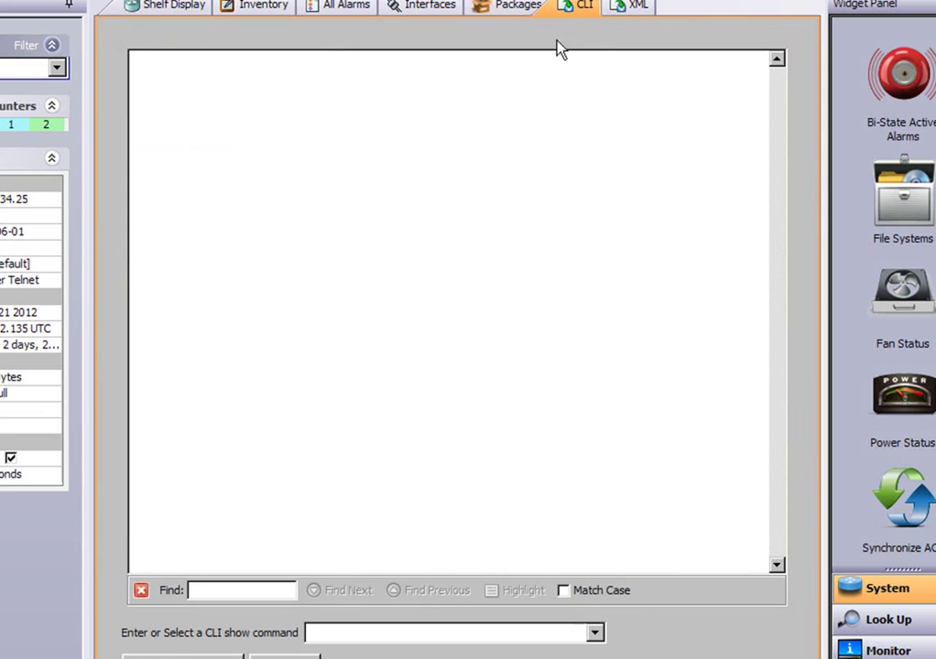
{"action": "left_click", "coordinate": [323, 633]}
{"action": "type", "text": "show"}
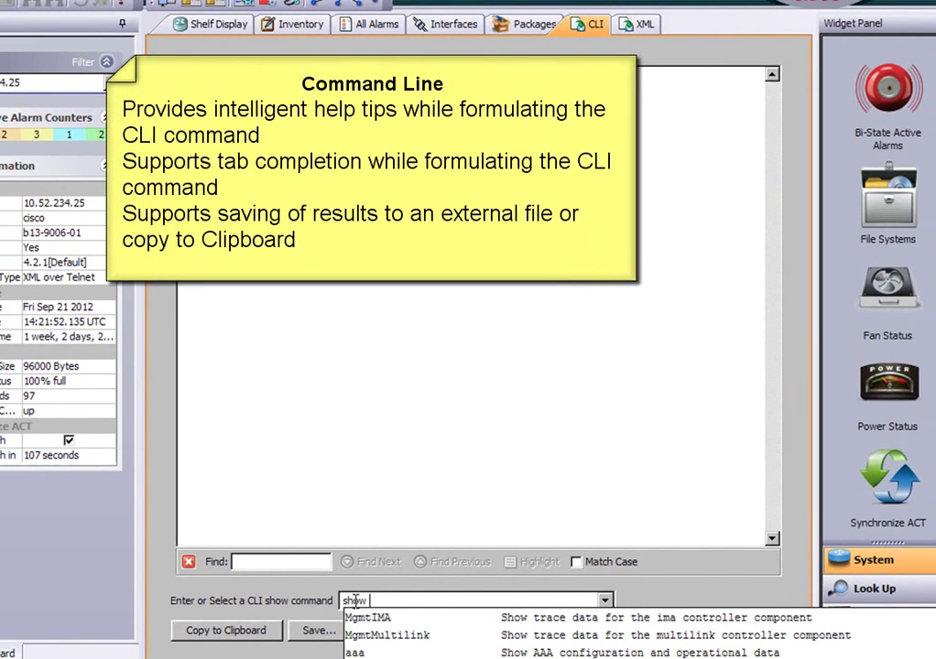
{"action": "type", "text": " platform"}
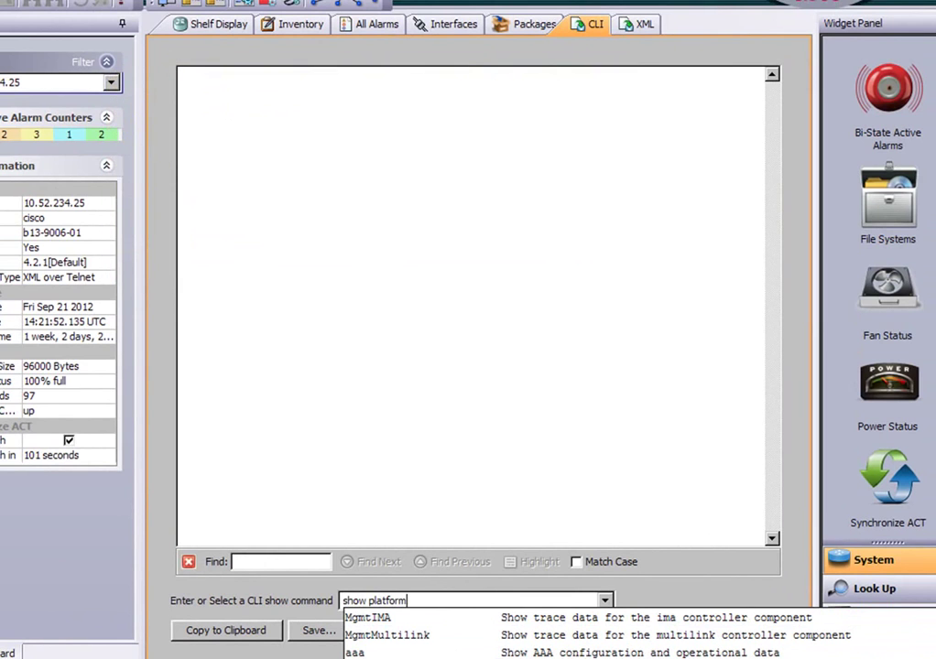
{"action": "scroll", "coordinate": [513, 645], "scroll_direction": "down", "scroll_amount": 6}
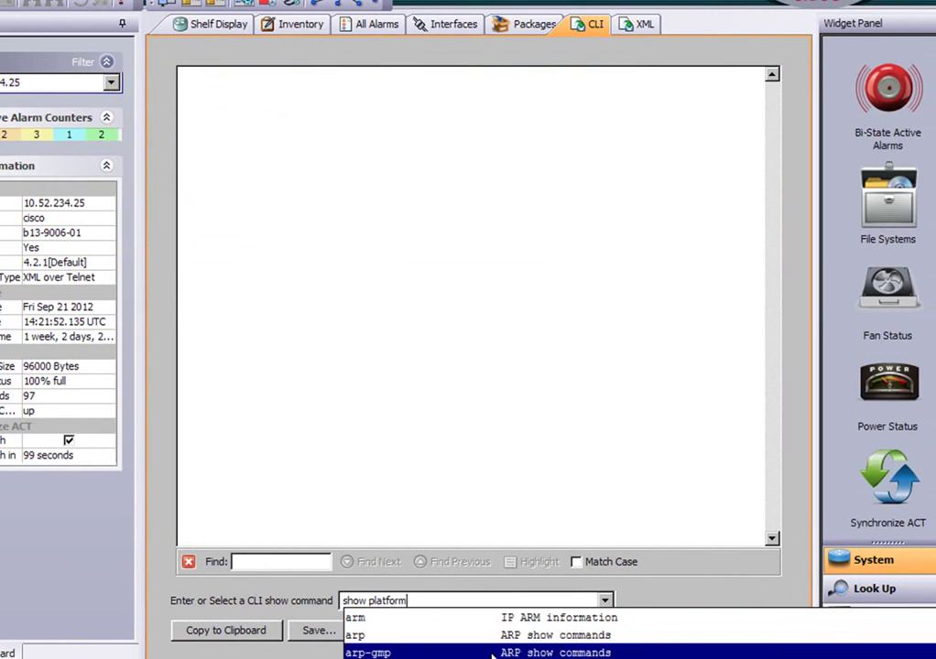
{"action": "scroll", "coordinate": [485, 654], "scroll_direction": "down", "scroll_amount": 2}
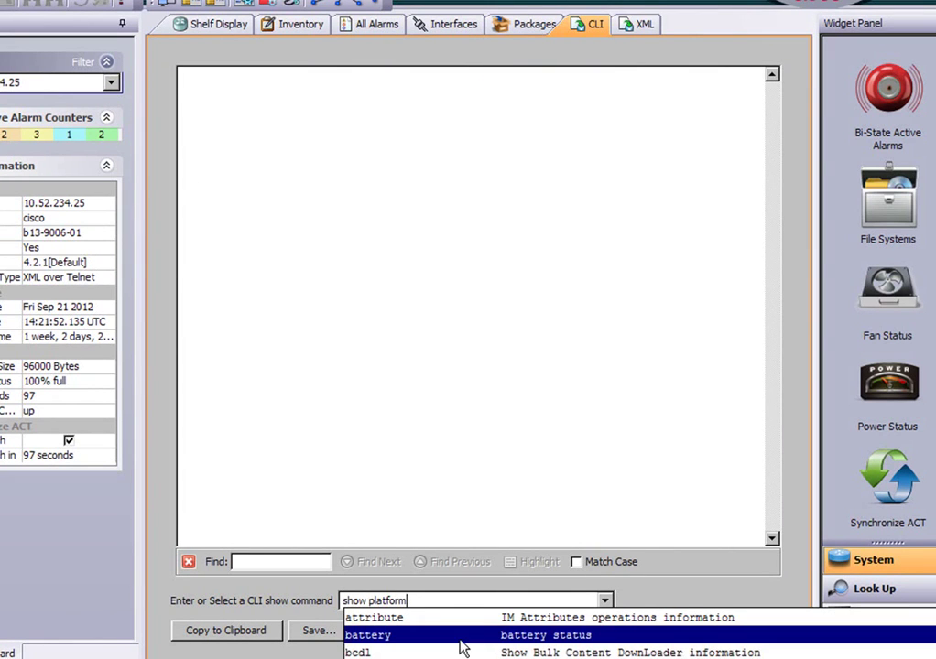
{"action": "left_click", "coordinate": [430, 638]}
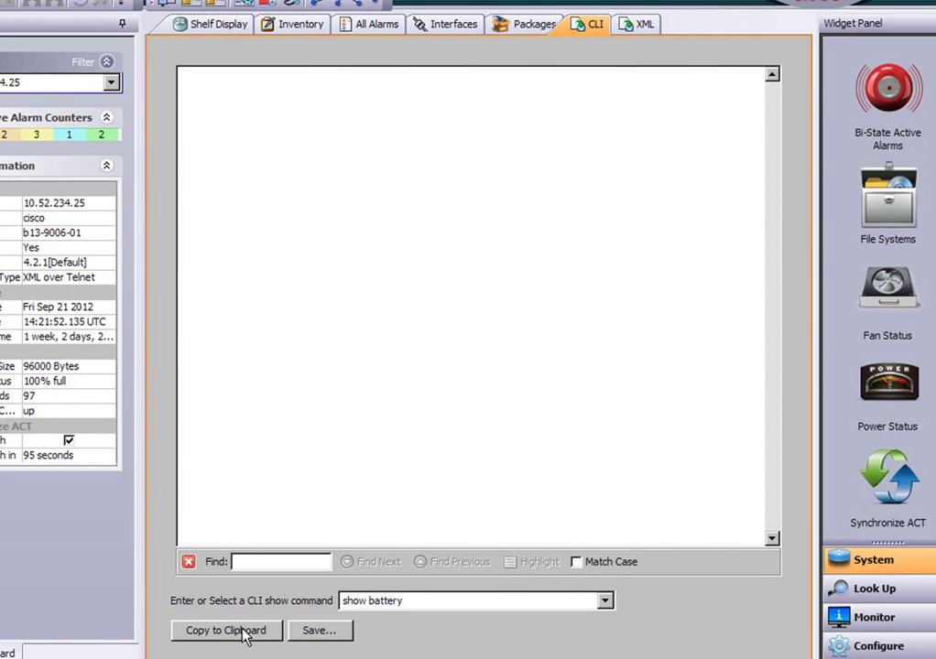
{"action": "key", "text": "Return"}
{"action": "left_click", "coordinate": [508, 604]}
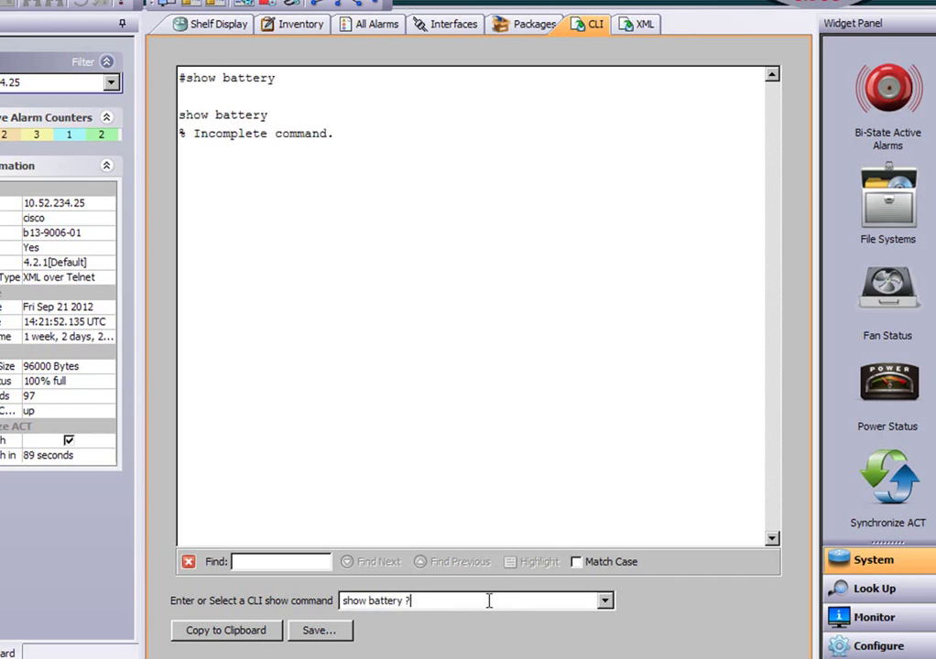
{"action": "key", "text": "Return"}
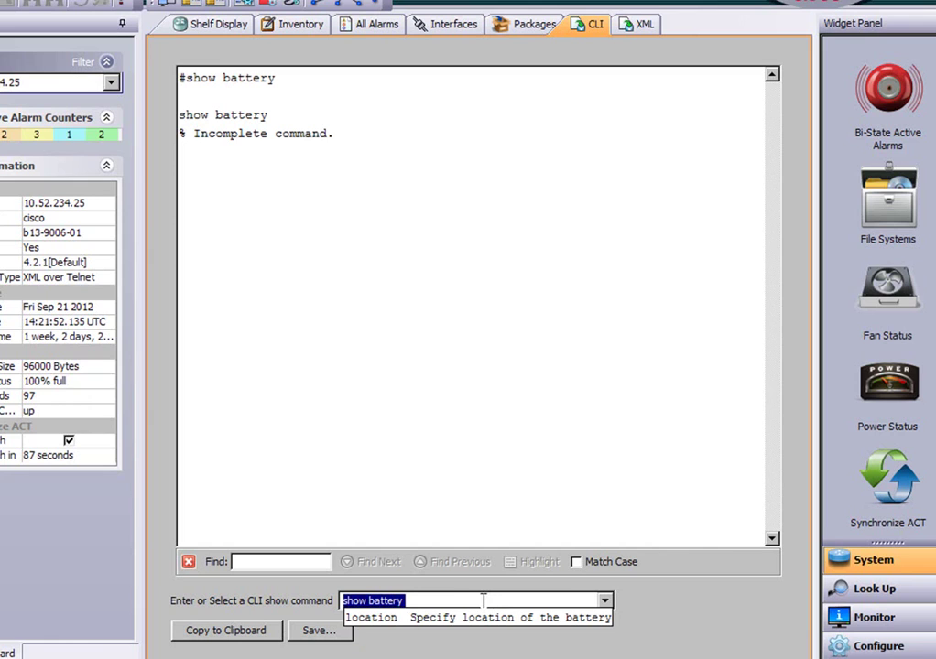
{"action": "key", "text": "Escape"}
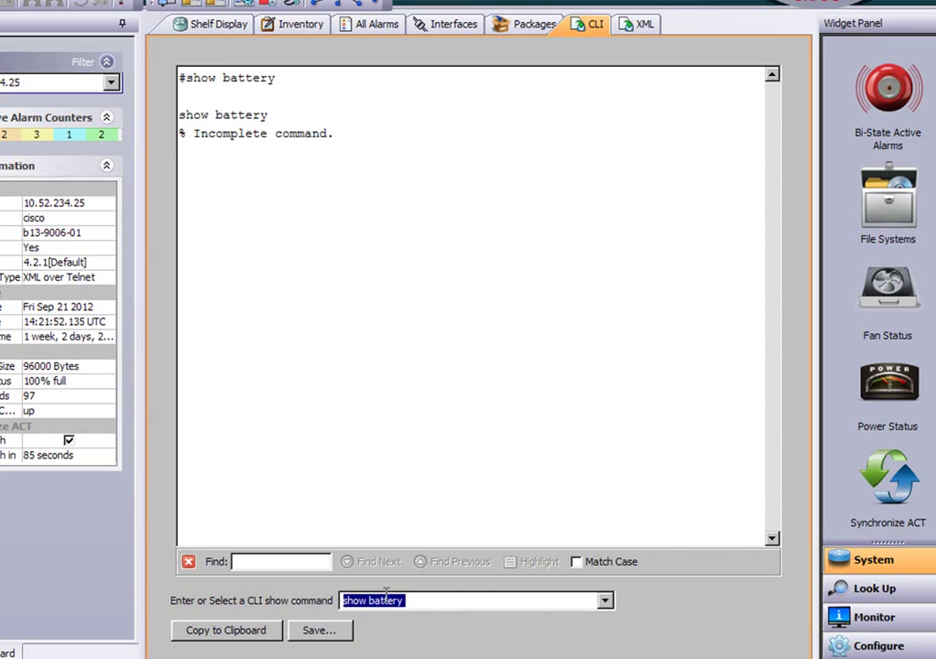
Step: Run the sh platform and sh l2vpn commands
{"action": "type", "text": "sh "}
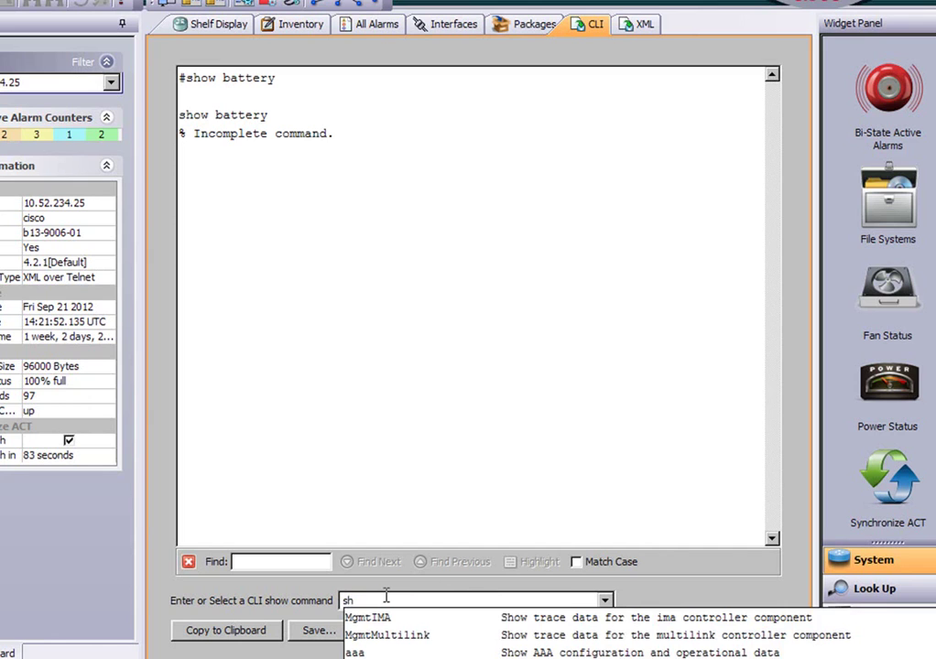
{"action": "type", "text": "platform"}
{"action": "key", "text": "Return"}
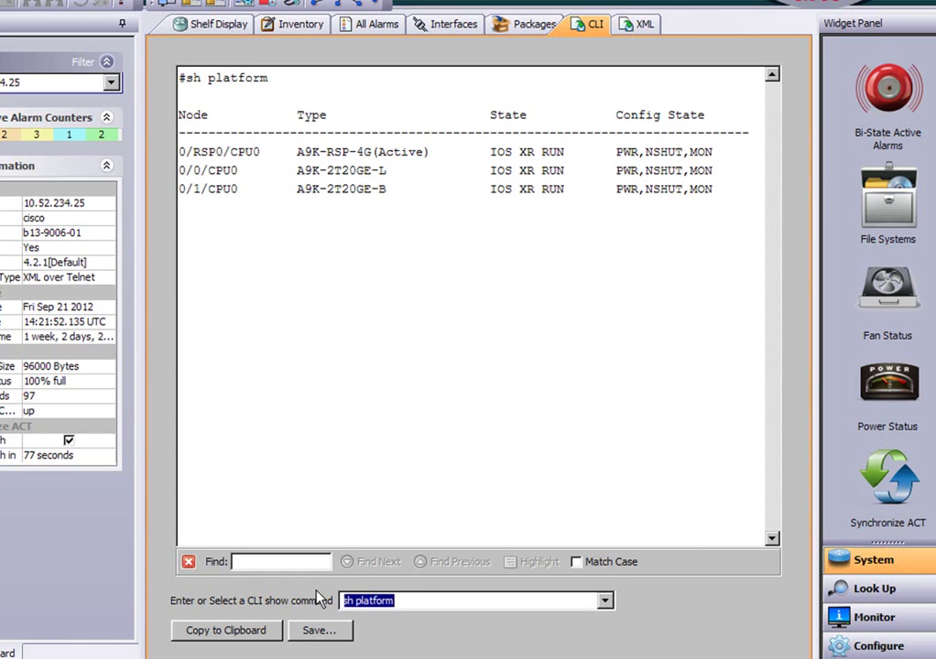
{"action": "type", "text": "sh l2v"}
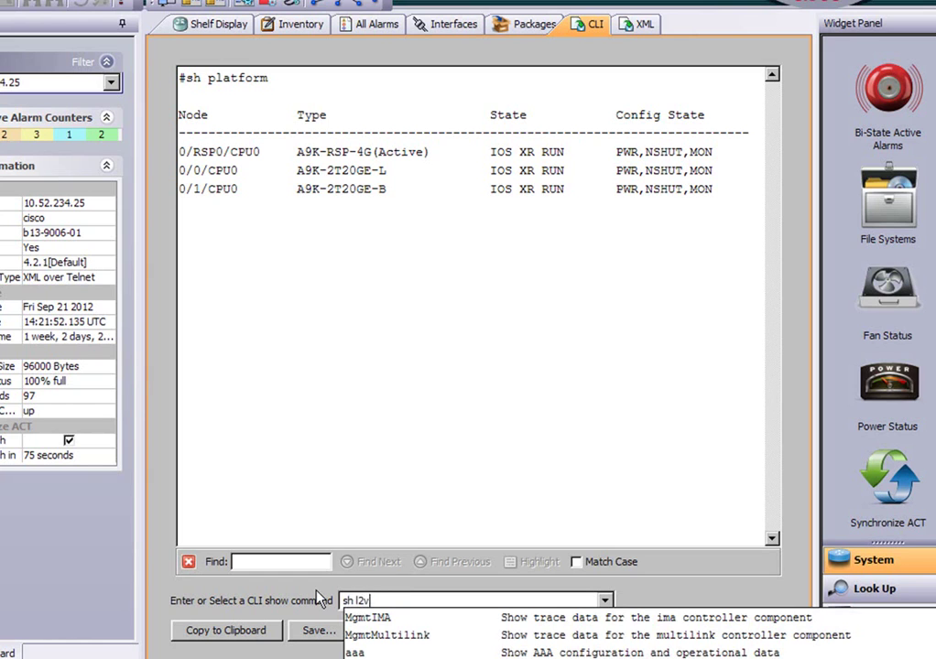
{"action": "type", "text": "pn"}
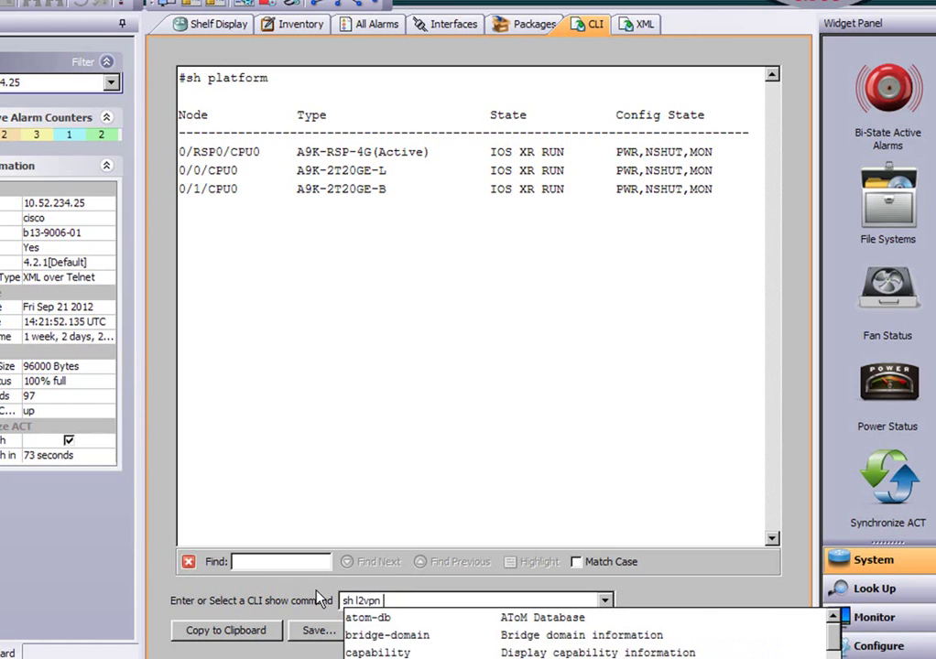
{"action": "key", "text": "Return"}
Step: Extend the previous command to run sh l2vpn xconnect
{"action": "key", "text": "alt+Down"}
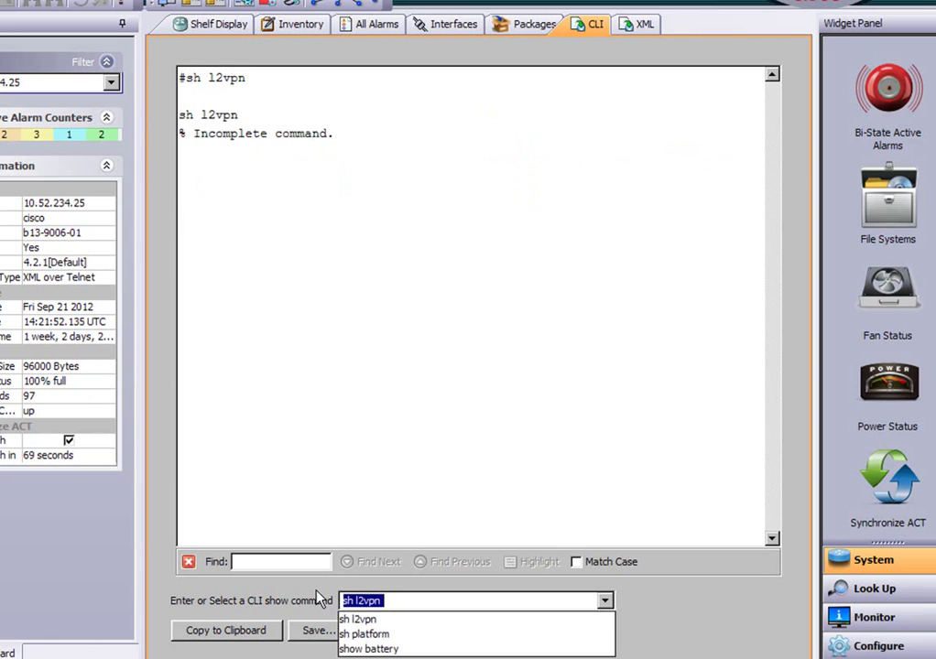
{"action": "left_click", "coordinate": [403, 604]}
{"action": "type", "text": "xconnect"}
{"action": "key", "text": "Return"}
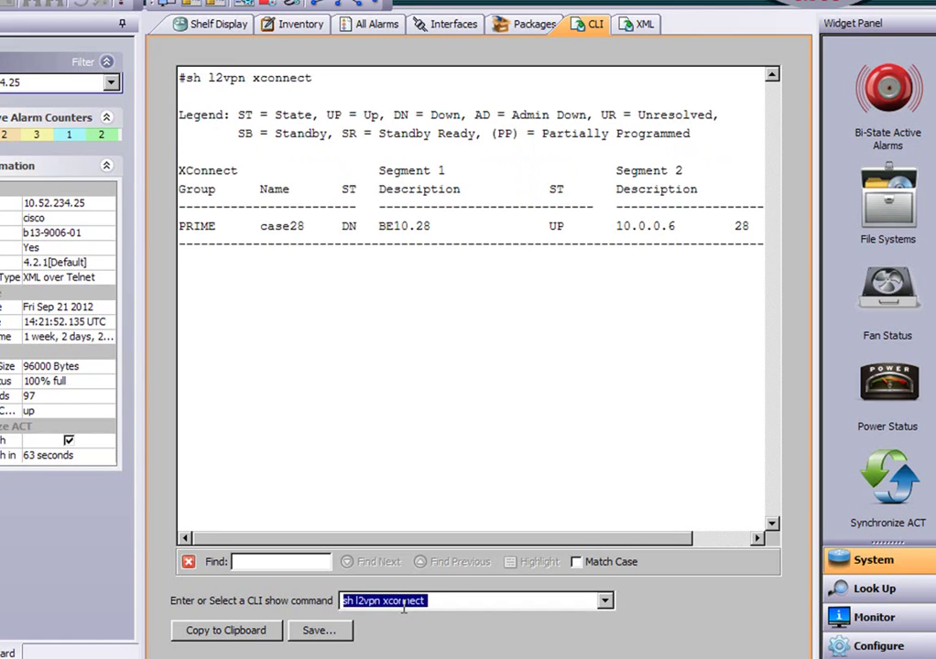
{"action": "left_click", "coordinate": [440, 601]}
Step: Run sh l2vpn xconnect detail, scroll through the case28 output, then open the XConnects lookup
{"action": "type", "text": "deta"}
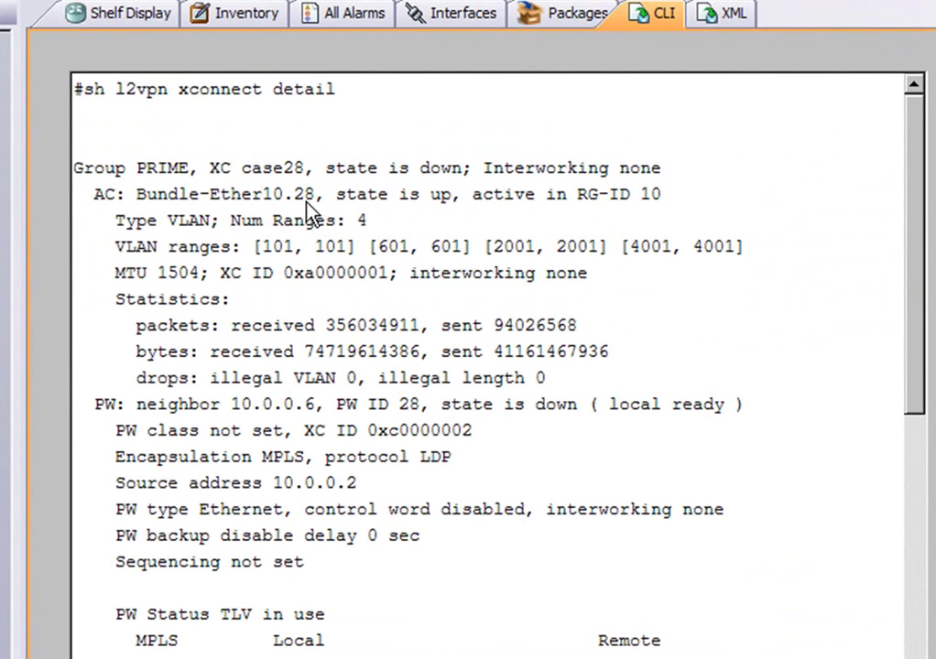
{"action": "scroll", "coordinate": [927, 311], "scroll_direction": "down", "scroll_amount": 1}
{"action": "left_click_drag", "start_coordinate": [925, 305], "coordinate": [925, 623]}
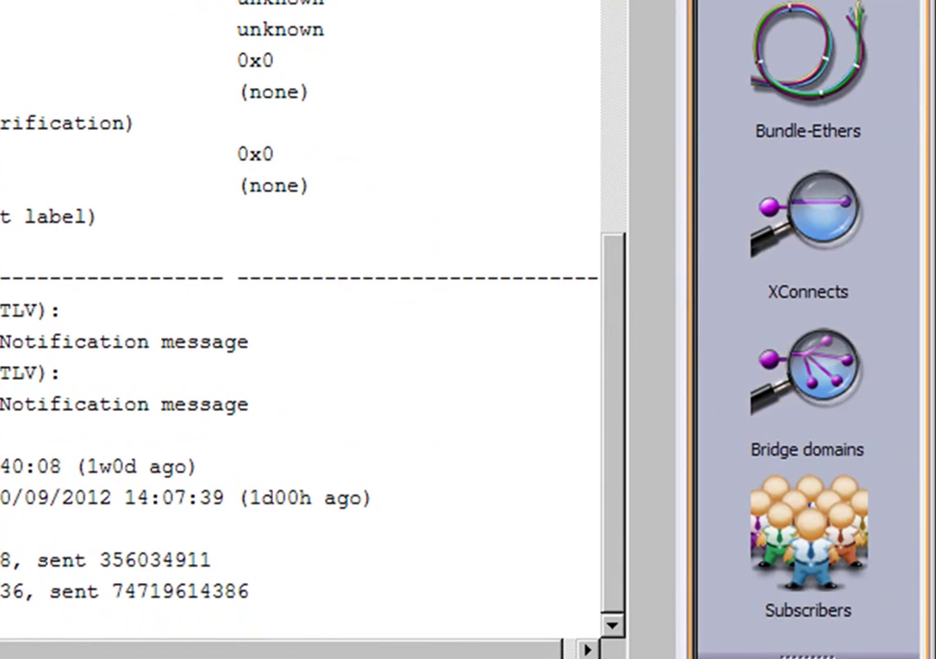
{"action": "left_click", "coordinate": [818, 230]}
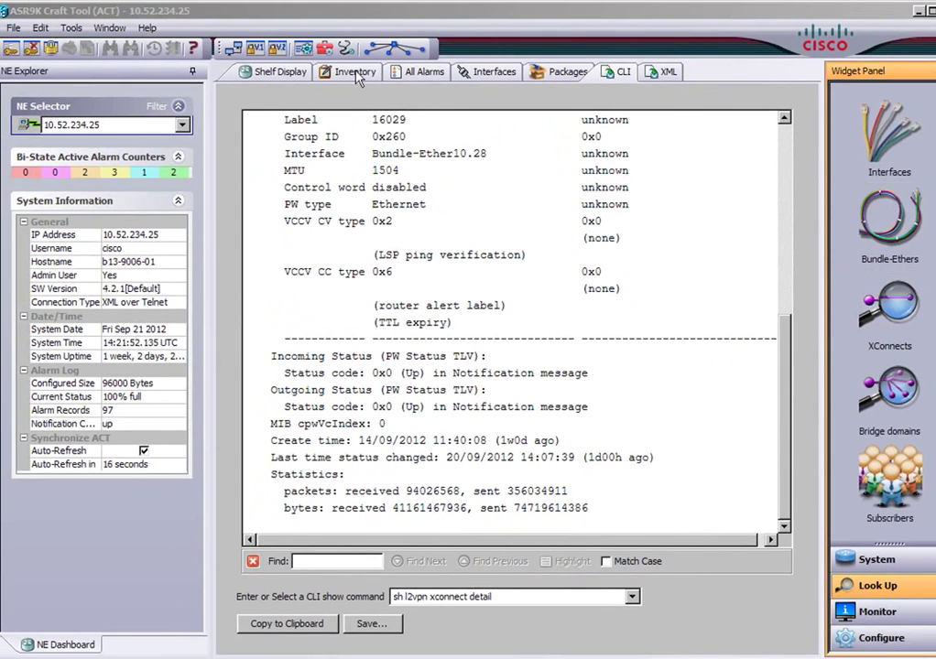
Step: In XConnect Explorer, show the 10.0.0.6: 28 pseudowire of group PRIME's case28 xconnect
{"action": "left_click", "coordinate": [269, 72]}
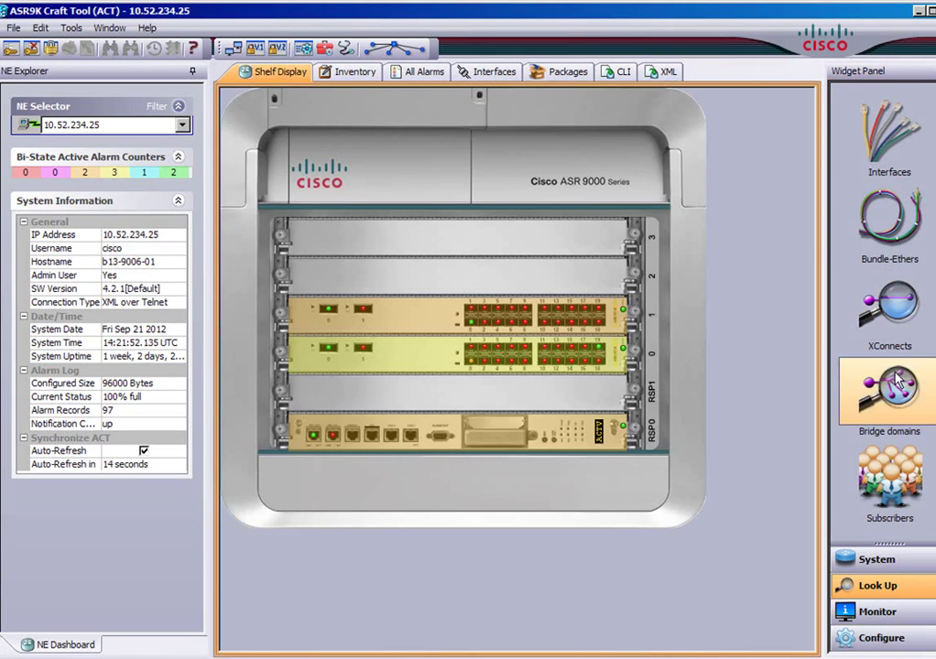
{"action": "left_click", "coordinate": [893, 316]}
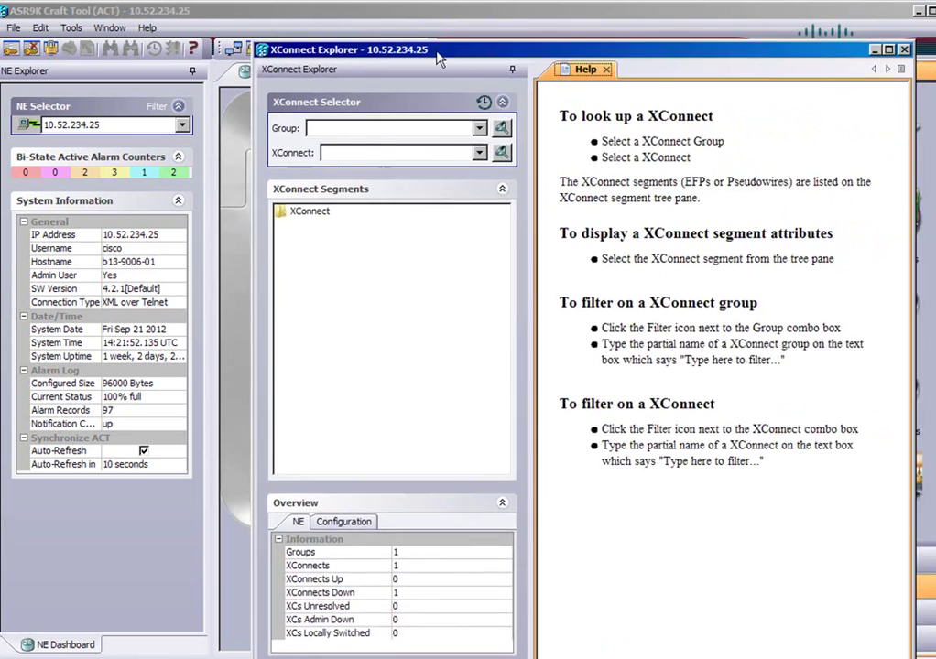
{"action": "left_click_drag", "start_coordinate": [443, 58], "coordinate": [209, 37]}
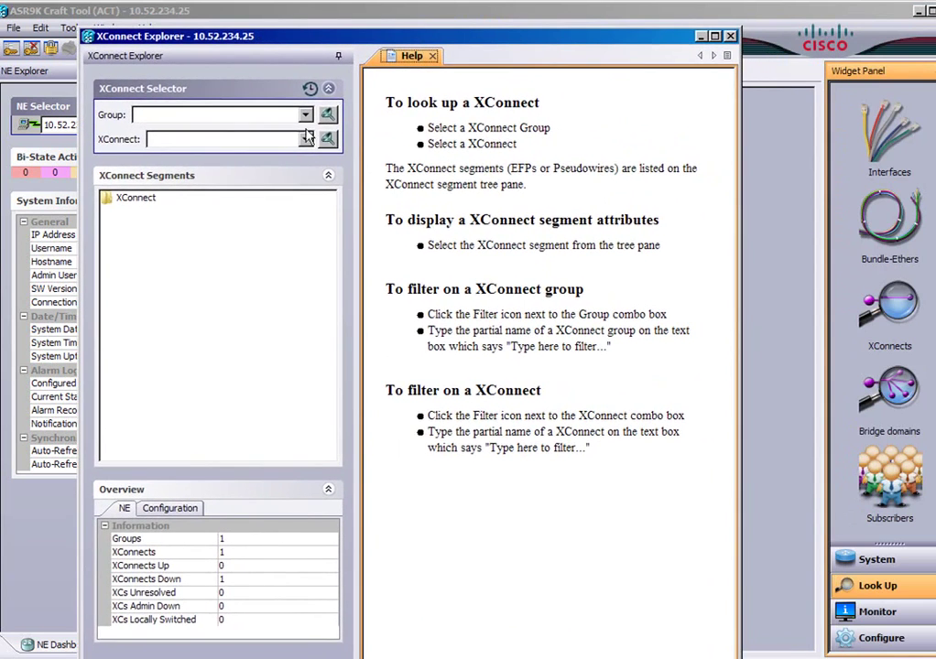
{"action": "left_click", "coordinate": [306, 116]}
{"action": "left_click", "coordinate": [203, 144]}
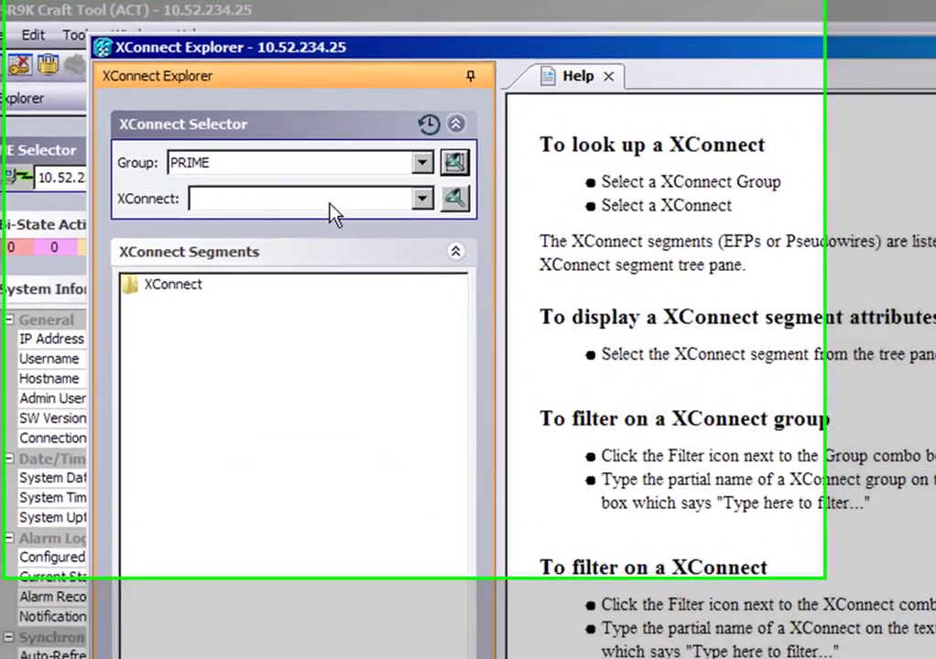
{"action": "left_click", "coordinate": [306, 139]}
{"action": "left_click", "coordinate": [420, 257]}
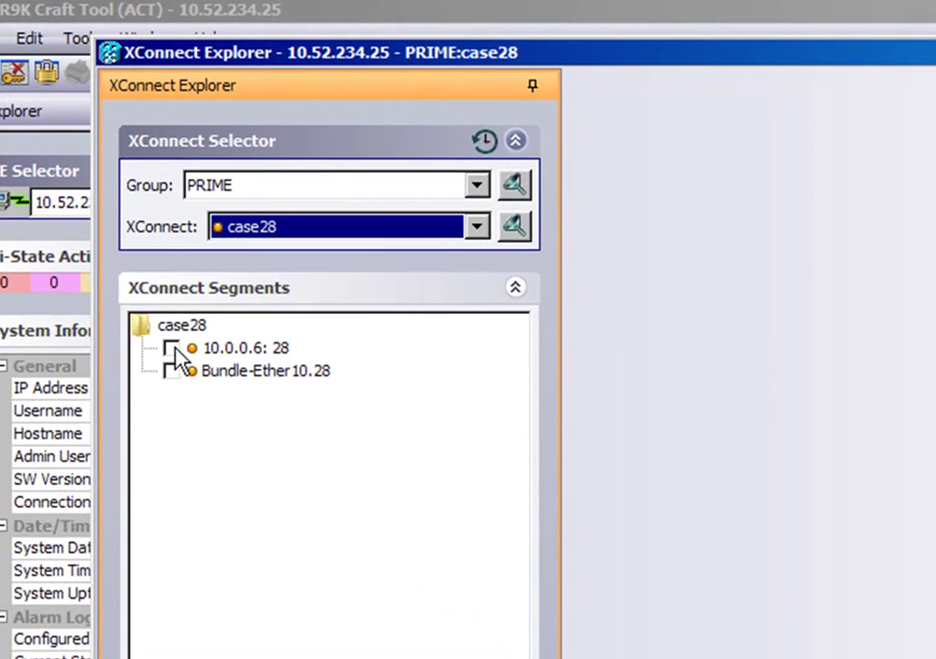
{"action": "left_click", "coordinate": [172, 349]}
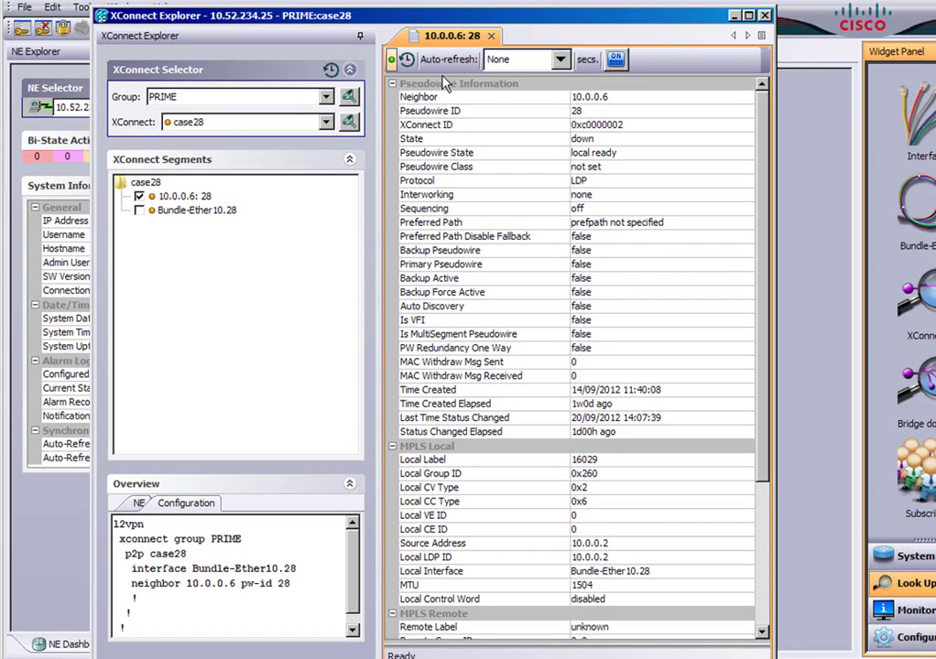
Step: Set a 5-second auto-refresh and scroll the details down to Statistics
{"action": "left_click", "coordinate": [559, 58]}
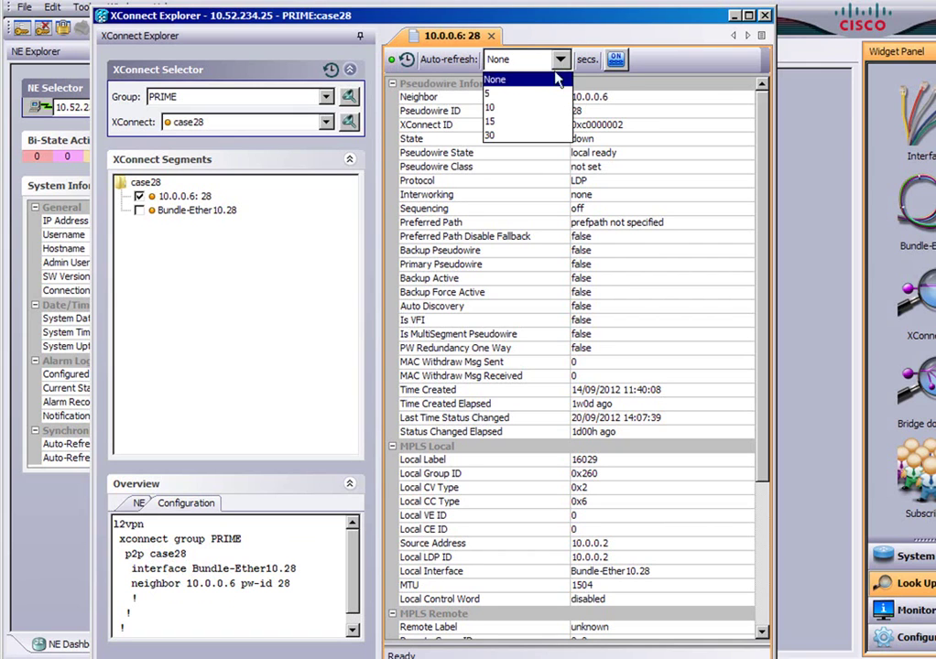
{"action": "left_click", "coordinate": [528, 95]}
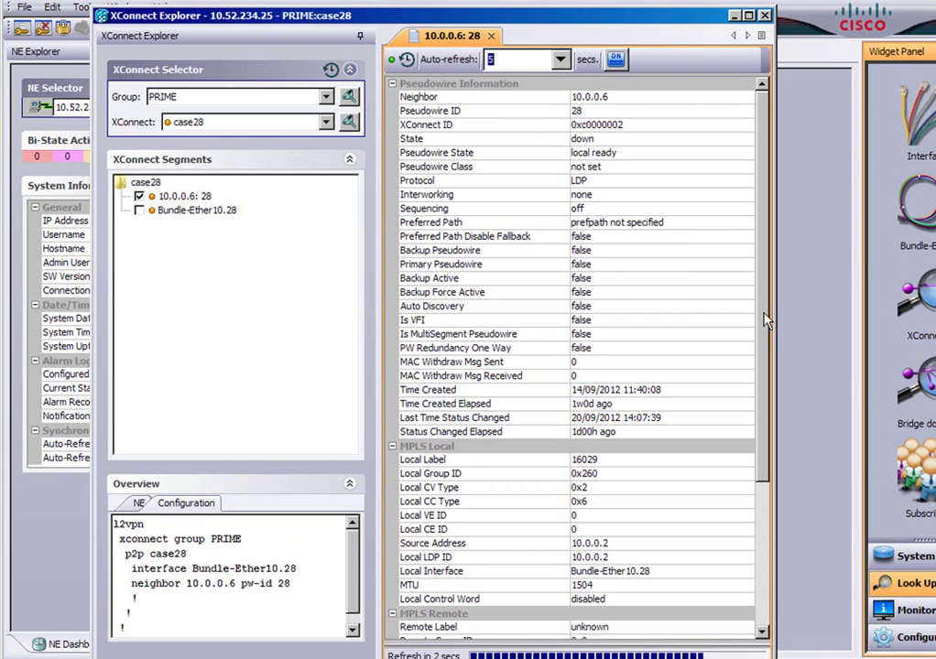
{"action": "left_click_drag", "start_coordinate": [765, 314], "coordinate": [784, 500]}
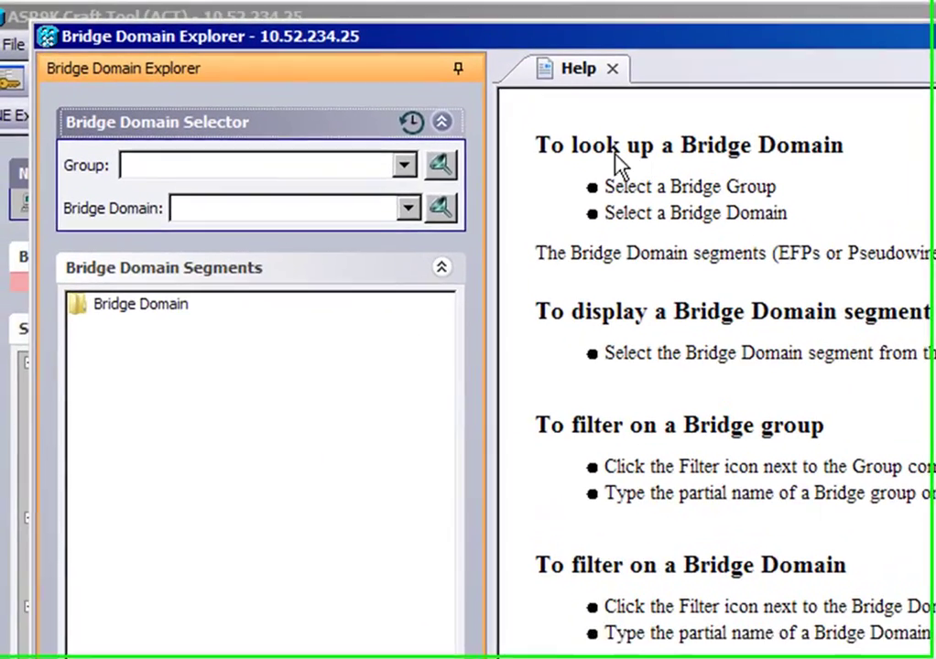
Step: Select bridge domain ISC-E-TREE-214 in group BiTel_13 and show GigabitEthernet0/0/0/19.101 details
{"action": "left_click", "coordinate": [407, 166]}
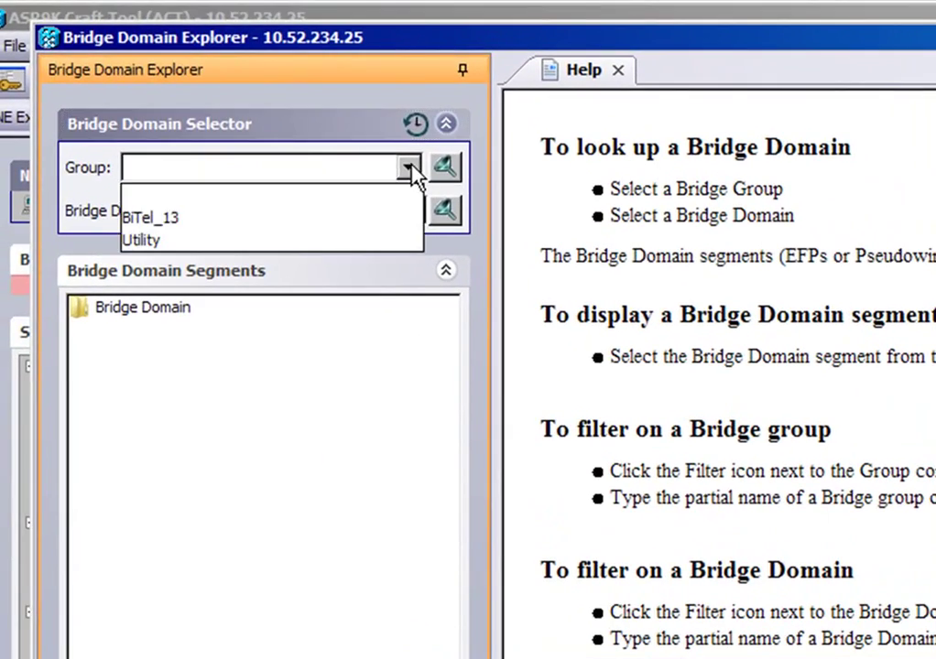
{"action": "left_click", "coordinate": [260, 223]}
{"action": "left_click", "coordinate": [412, 212]}
{"action": "left_click", "coordinate": [368, 242]}
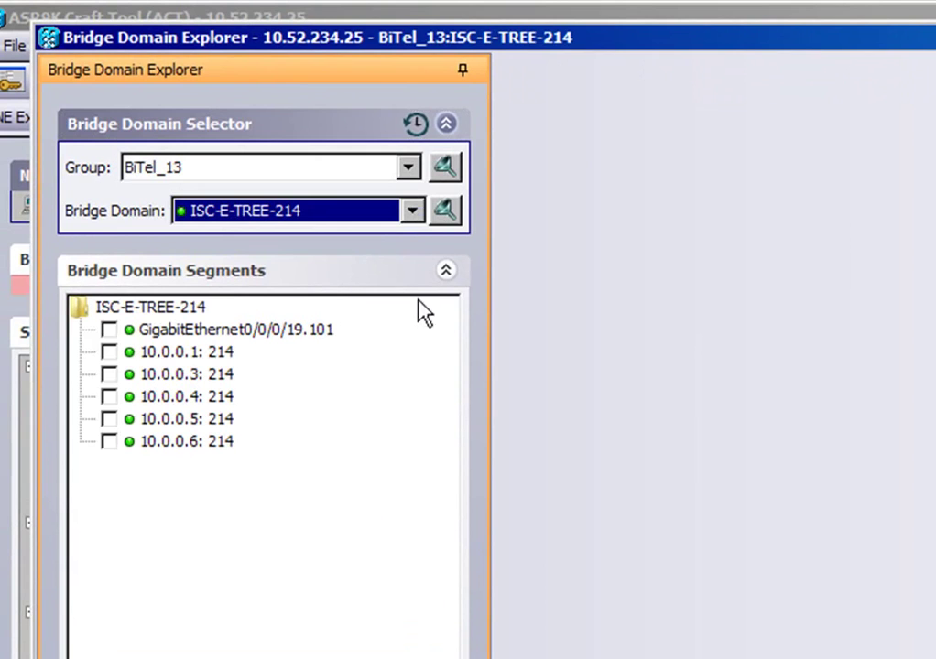
{"action": "left_click", "coordinate": [113, 331]}
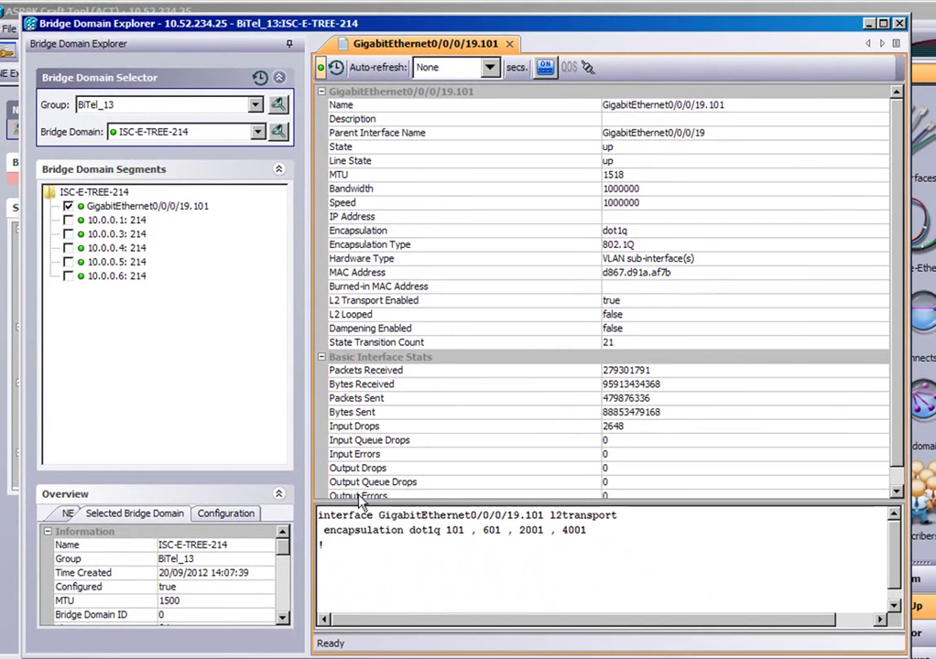
{"action": "scroll", "coordinate": [904, 409], "scroll_direction": "down", "scroll_amount": 1}
{"action": "scroll", "coordinate": [723, 333], "scroll_direction": "up", "scroll_amount": 1}
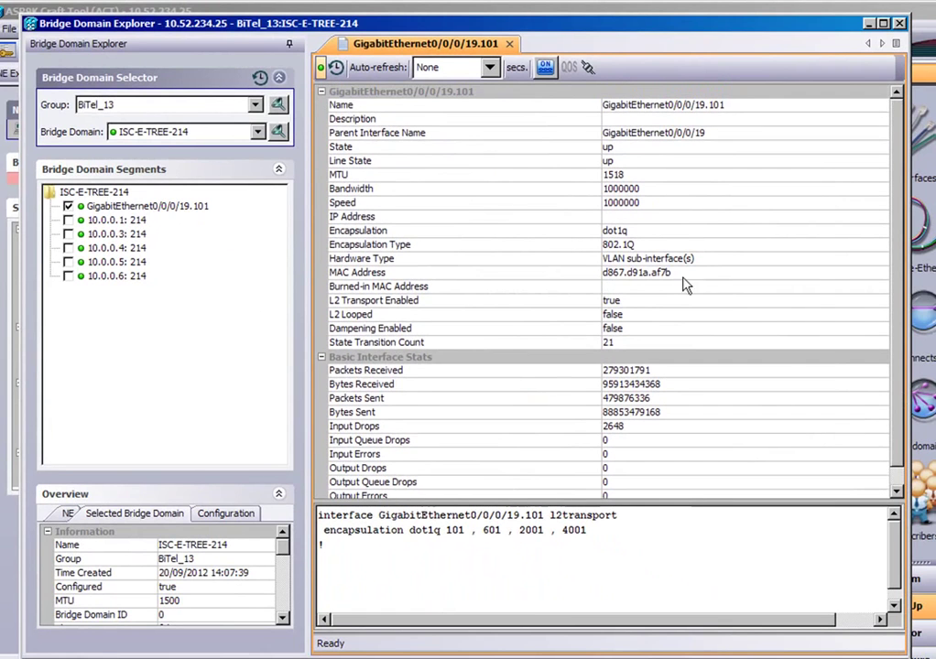
Step: Show pseudowires 10.0.0.1, 10.0.0.3 and 10.0.0.4 (all :214), browsing the overview views
{"action": "left_click", "coordinate": [68, 220]}
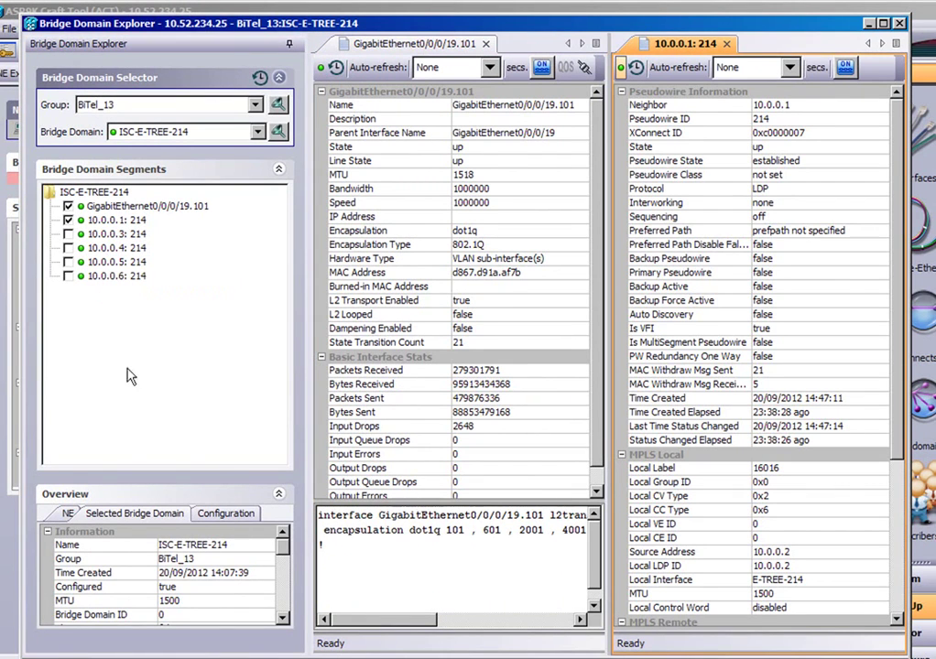
{"action": "left_click", "coordinate": [227, 513]}
{"action": "left_click", "coordinate": [137, 514]}
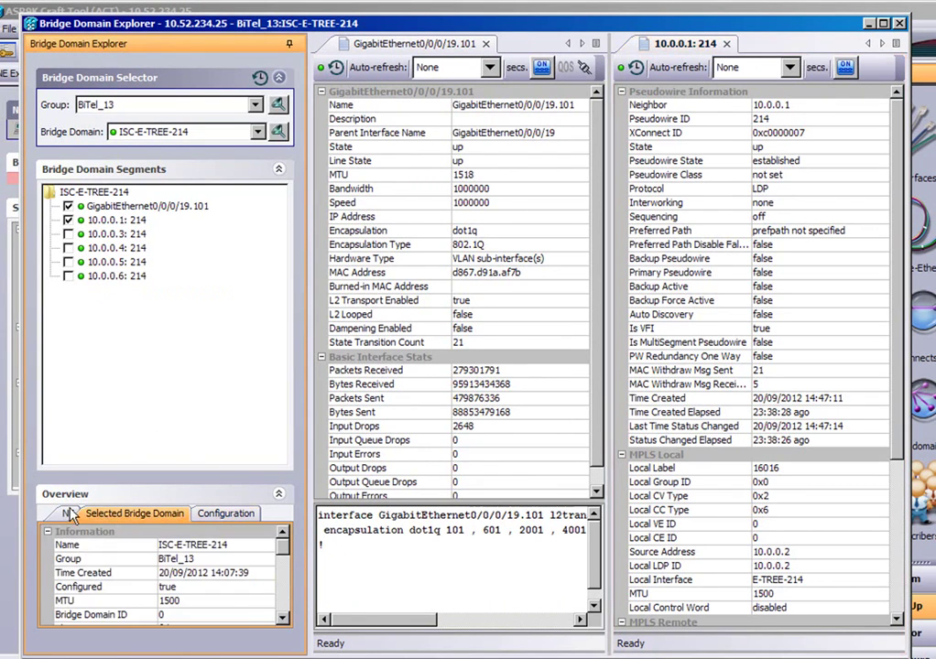
{"action": "left_click", "coordinate": [69, 514]}
{"action": "left_click", "coordinate": [86, 514]}
{"action": "left_click", "coordinate": [68, 234]}
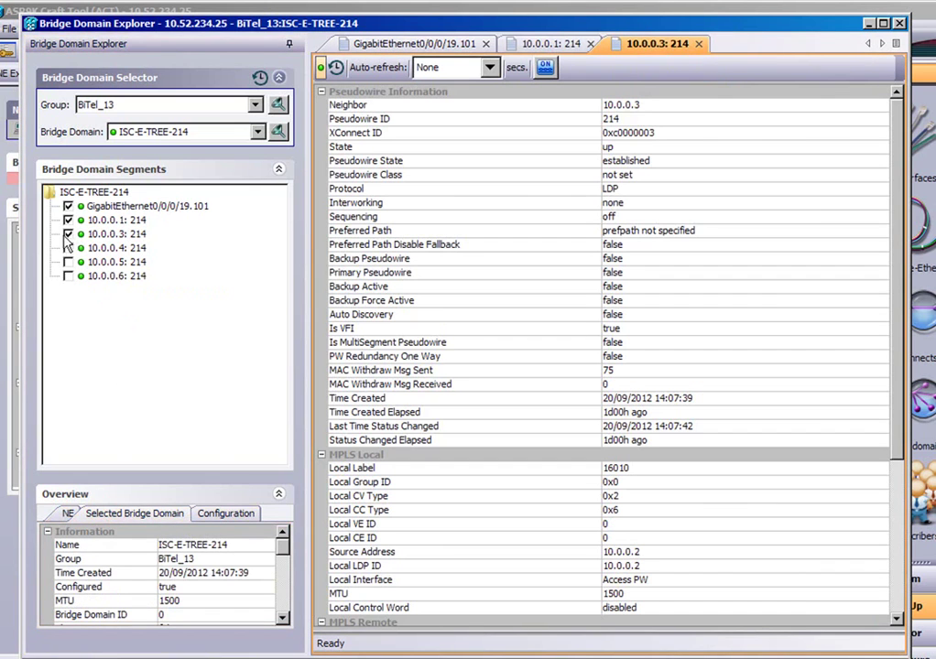
{"action": "left_click", "coordinate": [68, 248]}
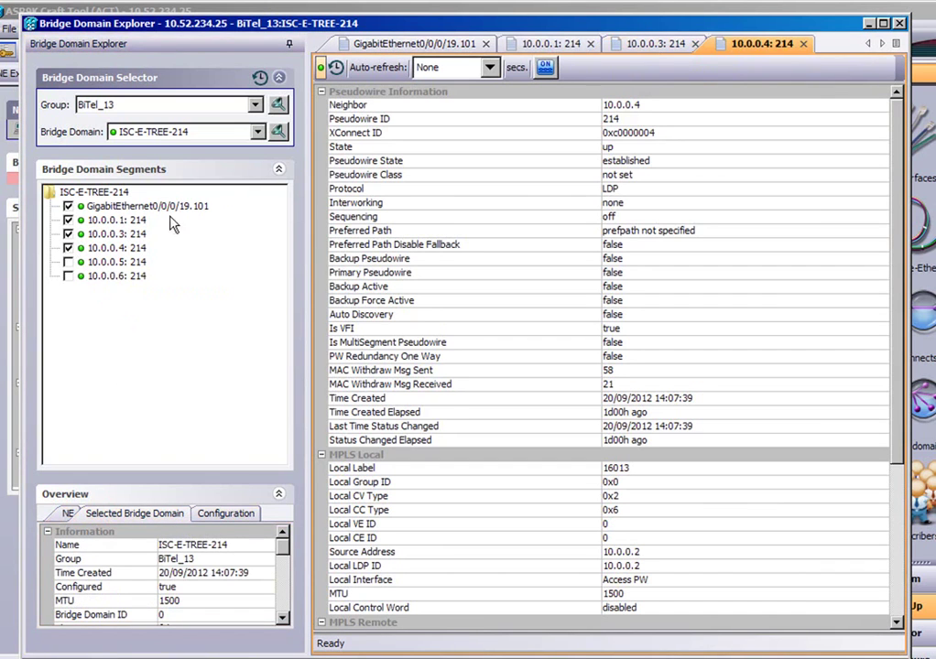
{"action": "left_click", "coordinate": [280, 494]}
{"action": "left_click", "coordinate": [280, 495]}
Step: Hide the 10.0.0.4 details and switch between the 10.0.0.1, GigabitEthernet0/0/0/19.101 and 10.0.0.3 tabs
{"action": "left_click", "coordinate": [68, 248]}
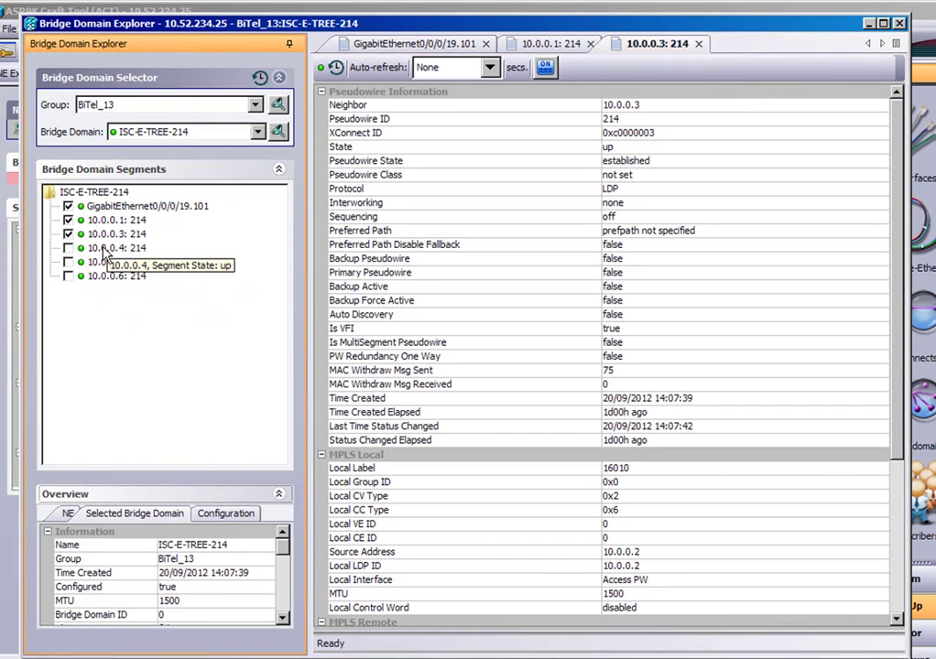
{"action": "left_click", "coordinate": [522, 44]}
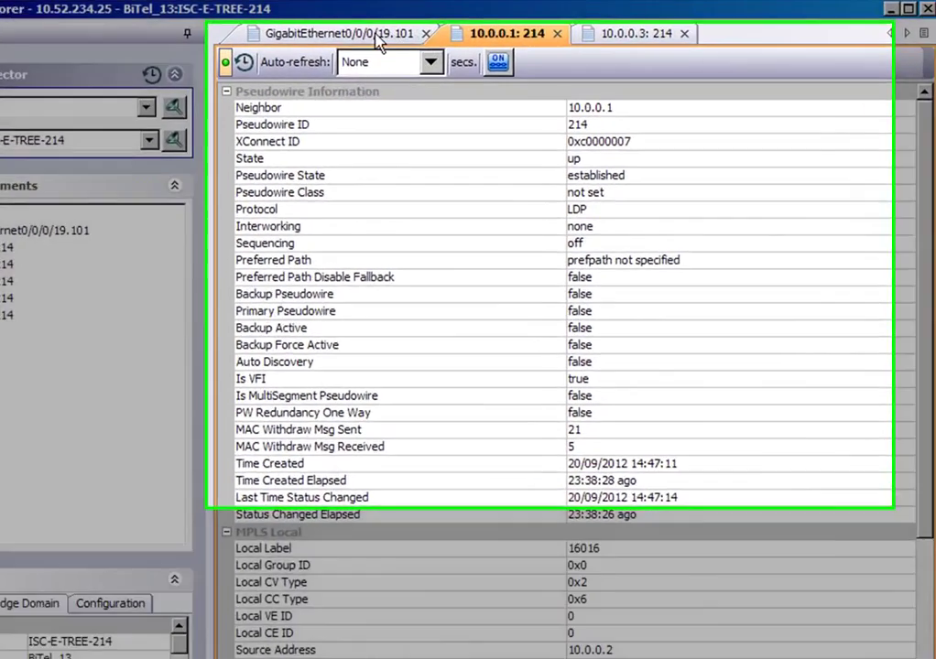
{"action": "left_click", "coordinate": [380, 39]}
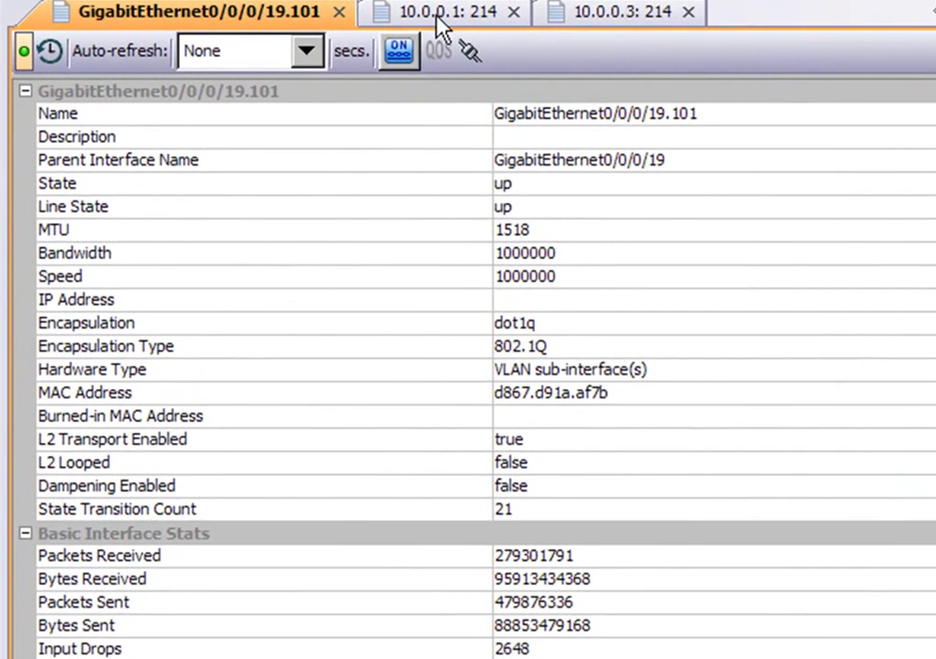
{"action": "left_click", "coordinate": [438, 18]}
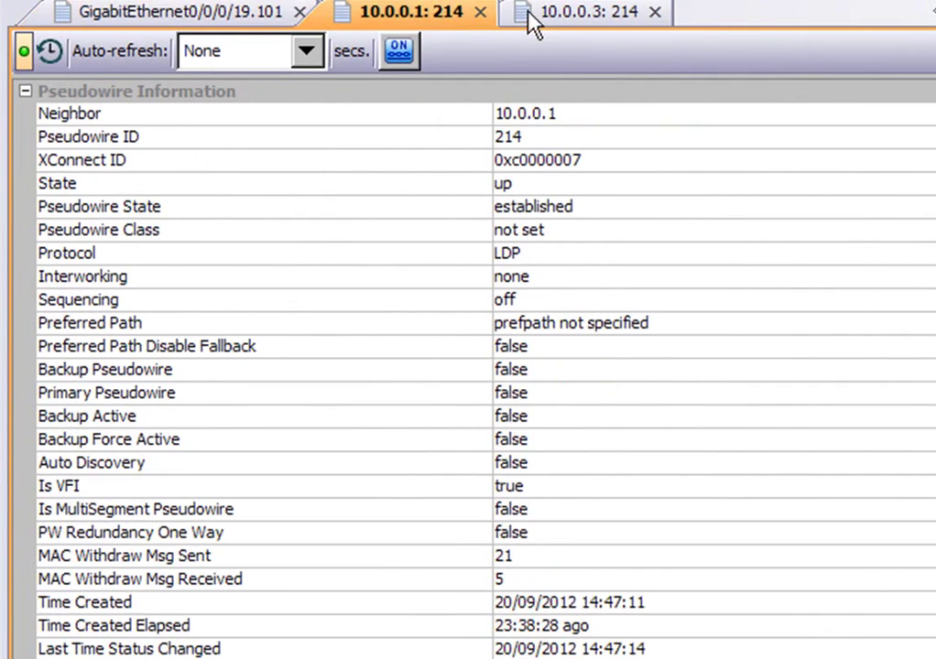
{"action": "left_click", "coordinate": [575, 17]}
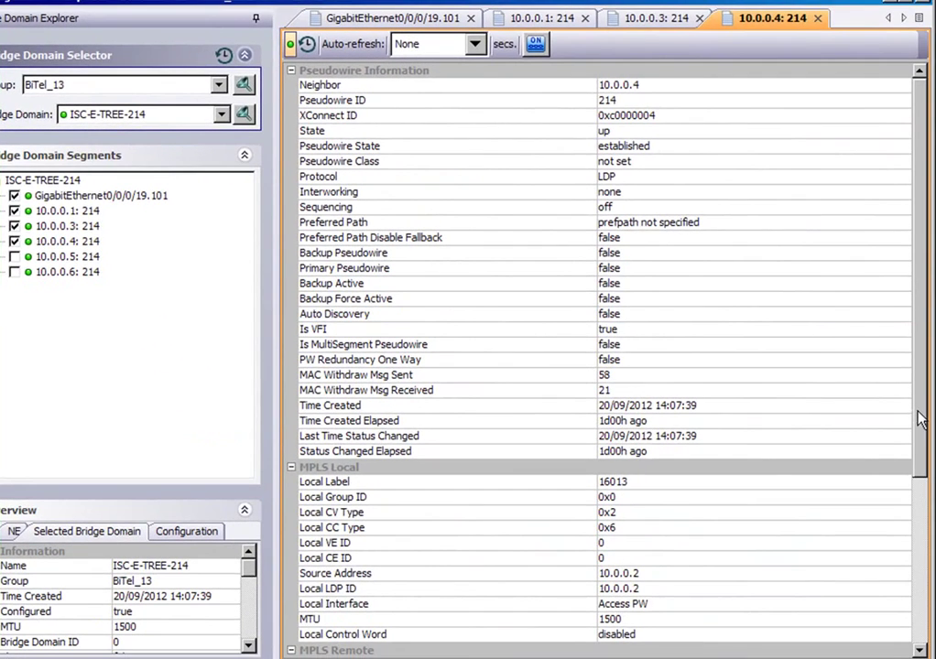
{"action": "left_click_drag", "start_coordinate": [921, 419], "coordinate": [930, 586]}
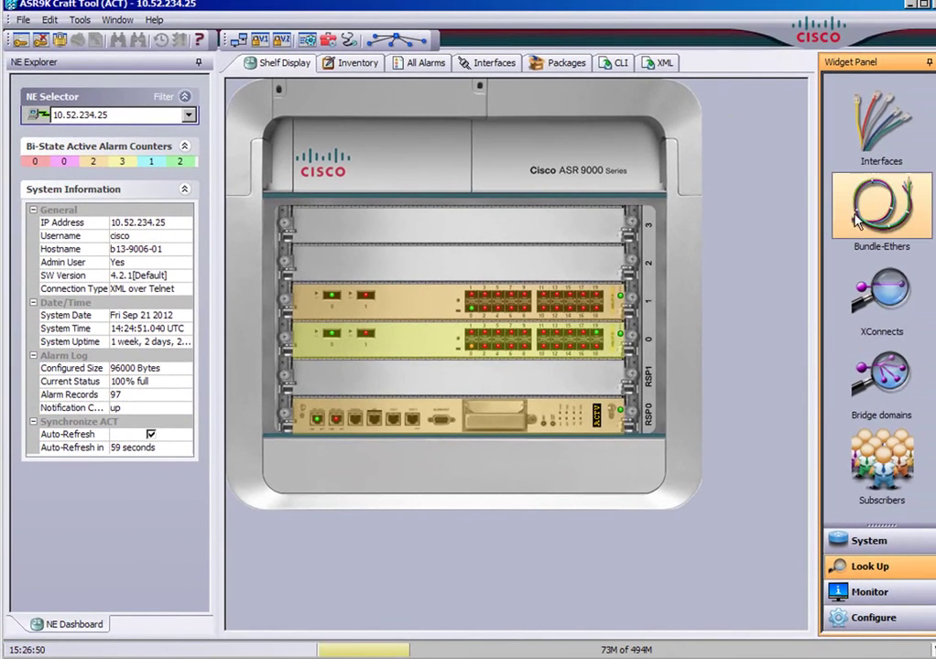
Step: Show the system widgets and read the FT0 and FT1 fan speeds (7200–7320 RPM) in Fan Status
{"action": "left_click", "coordinate": [861, 544]}
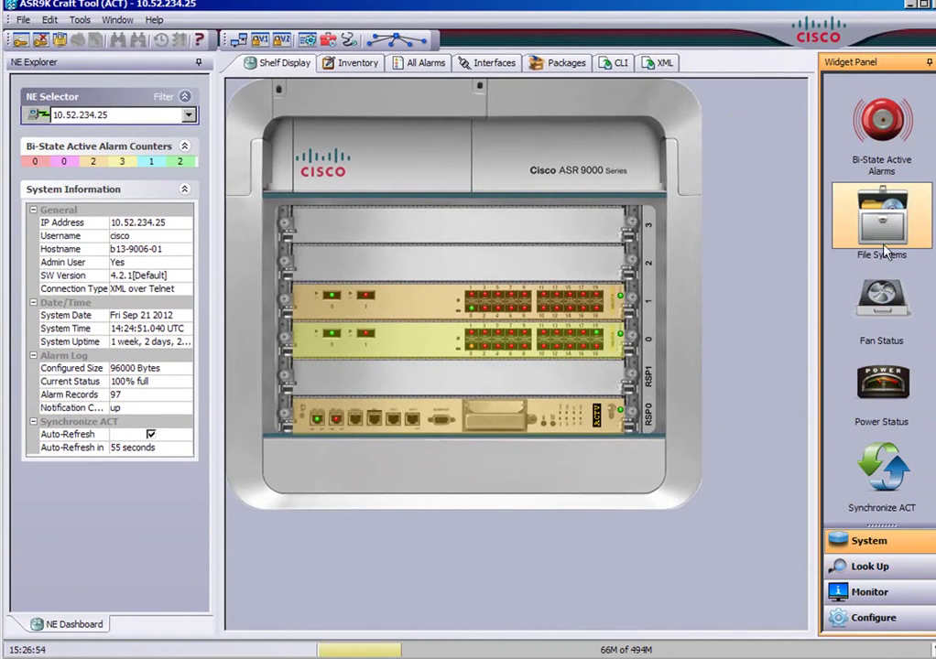
{"action": "left_click", "coordinate": [883, 322]}
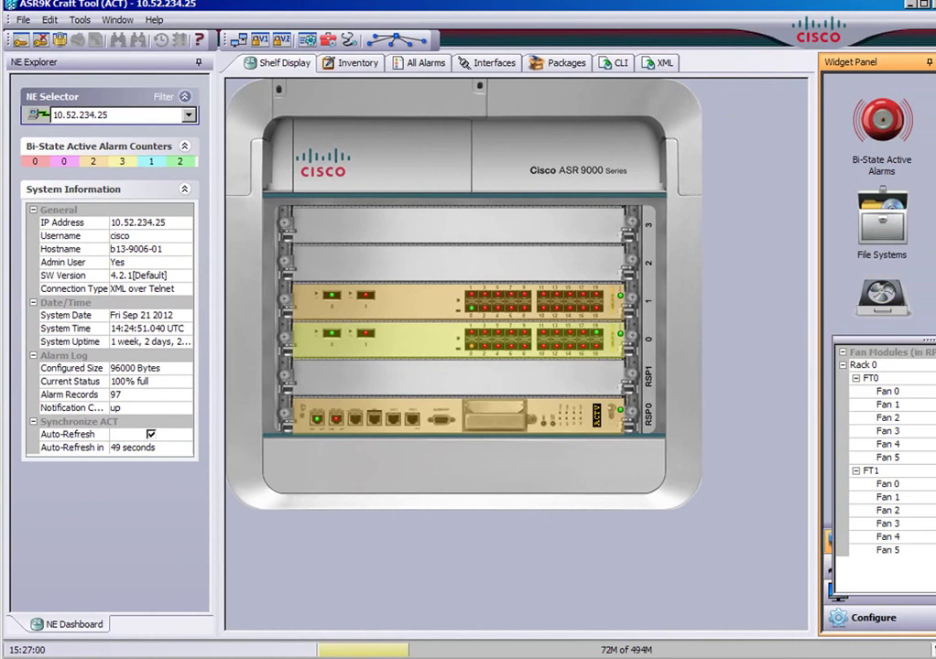
{"action": "left_click_drag", "start_coordinate": [884, 337], "coordinate": [757, 366]}
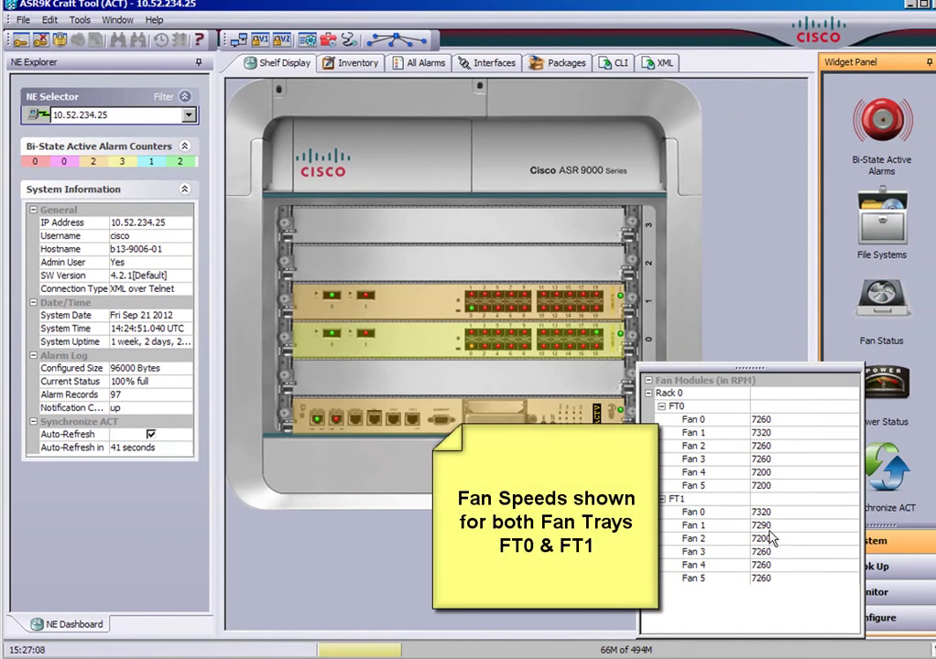
{"action": "left_click", "coordinate": [649, 380]}
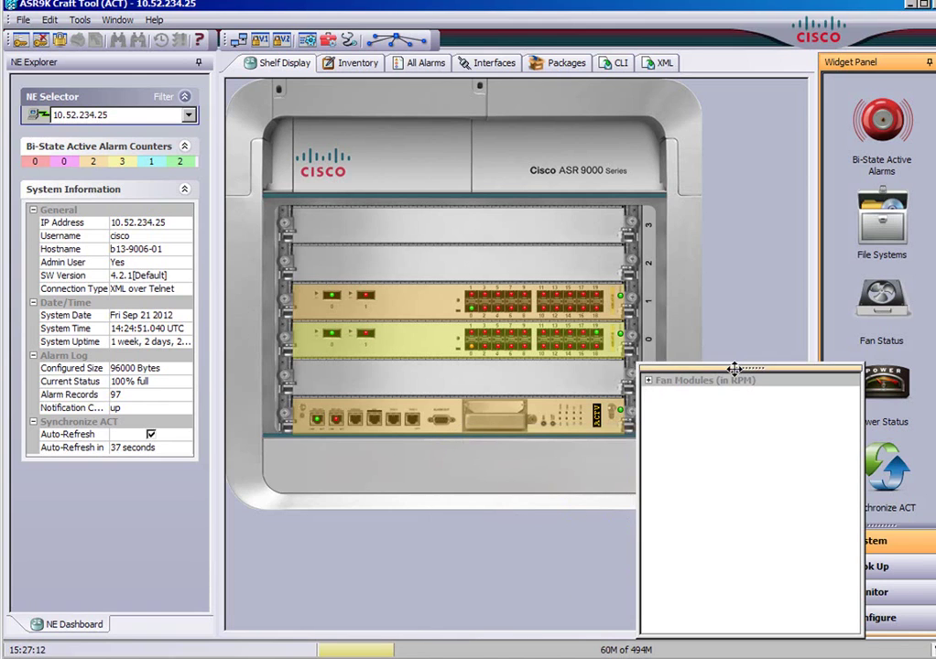
{"action": "left_click_drag", "start_coordinate": [734, 368], "coordinate": [826, 376]}
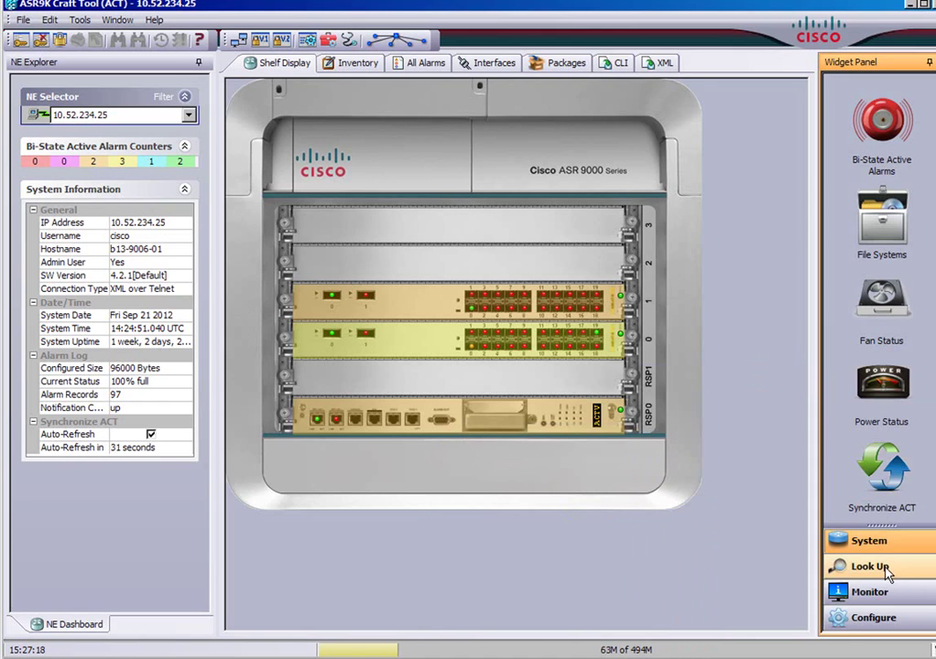
Step: Enlarge Power Status to read the PM0–PM2 watt values, then list the Configure widgets
{"action": "left_click", "coordinate": [882, 383]}
{"action": "left_click_drag", "start_coordinate": [893, 464], "coordinate": [894, 422]}
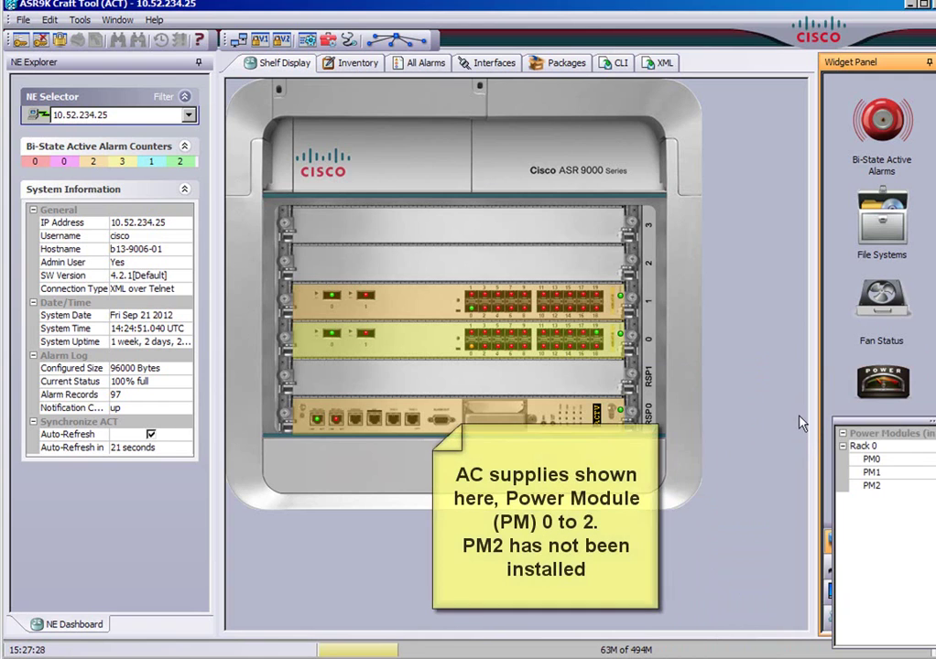
{"action": "left_click_drag", "start_coordinate": [827, 610], "coordinate": [788, 431]}
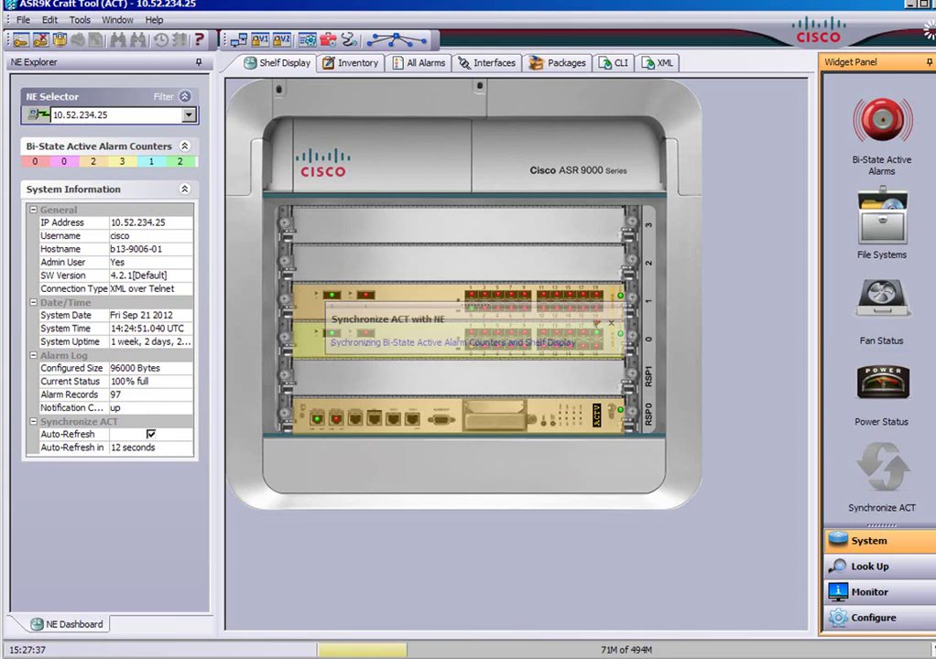
{"action": "left_click", "coordinate": [862, 619]}
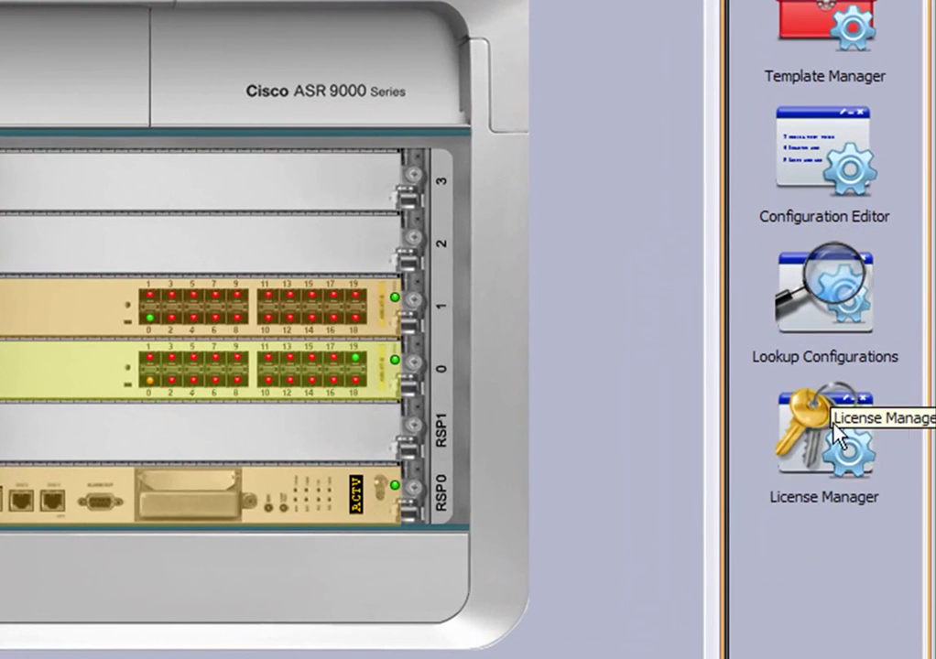
{"action": "left_click", "coordinate": [835, 432]}
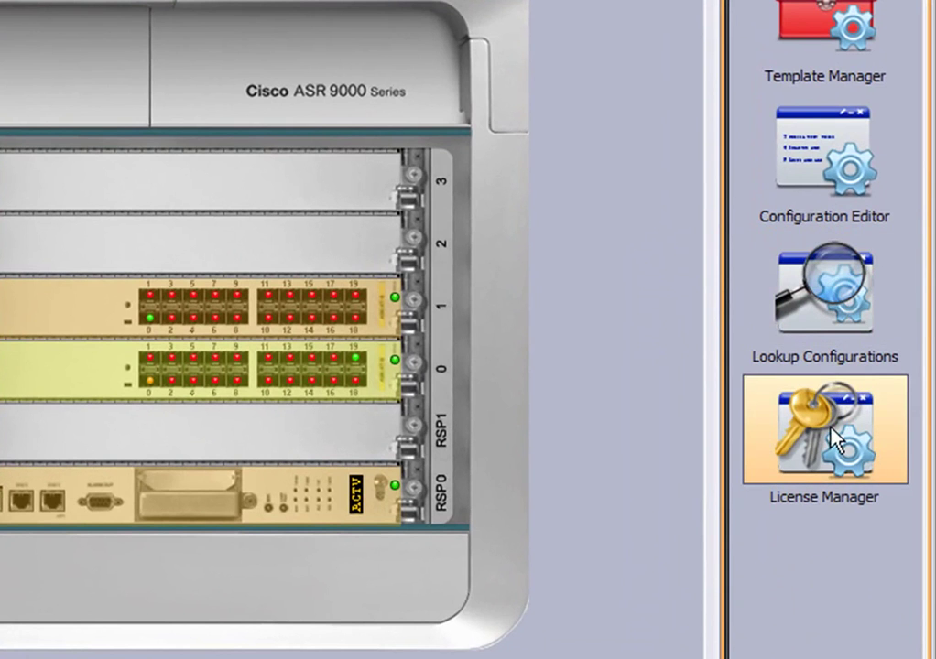
{"action": "left_click", "coordinate": [810, 426]}
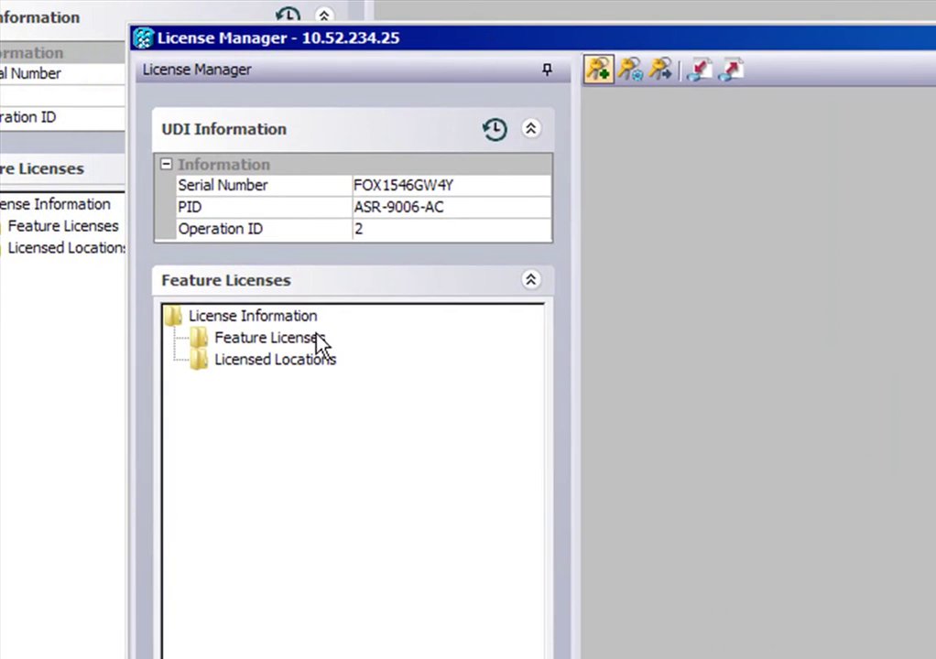
{"action": "left_click", "coordinate": [296, 321]}
{"action": "left_click", "coordinate": [298, 339]}
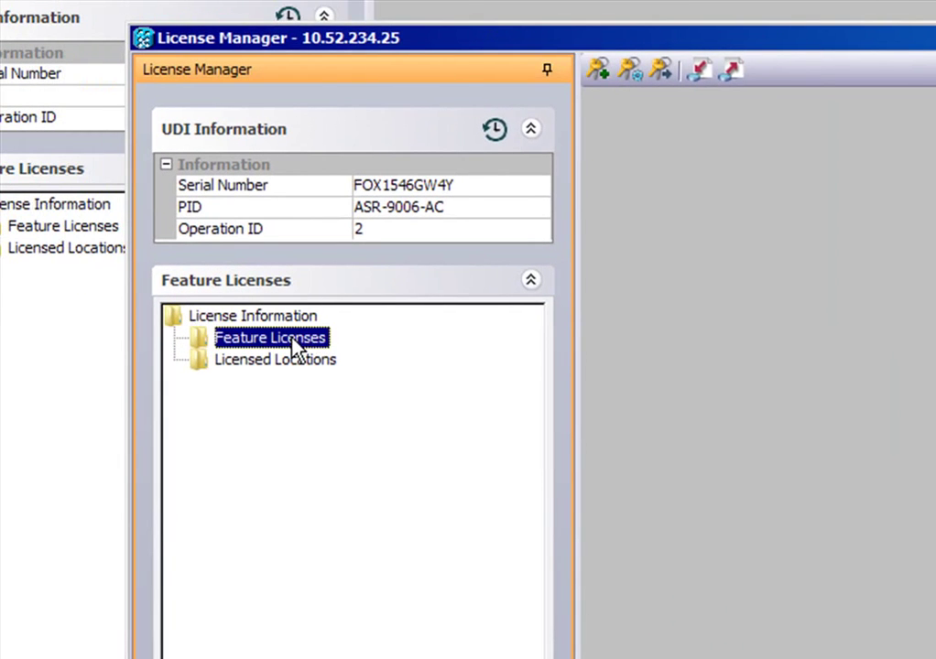
{"action": "left_click", "coordinate": [296, 359]}
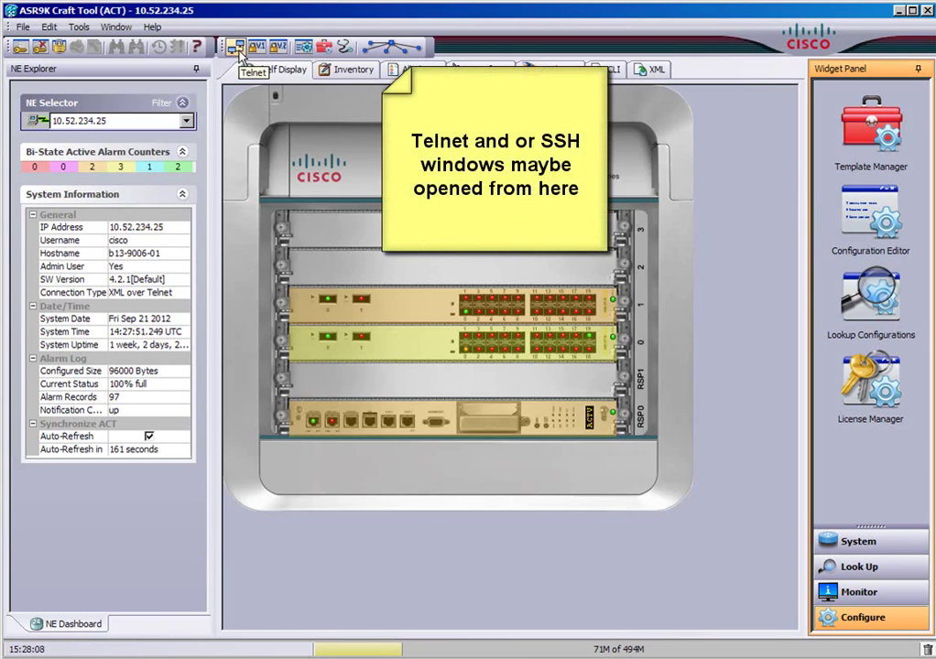
Step: Start a Telnet Plus session to 10.52.234.25 and send 'ello' at the prompt
{"action": "left_click", "coordinate": [239, 51]}
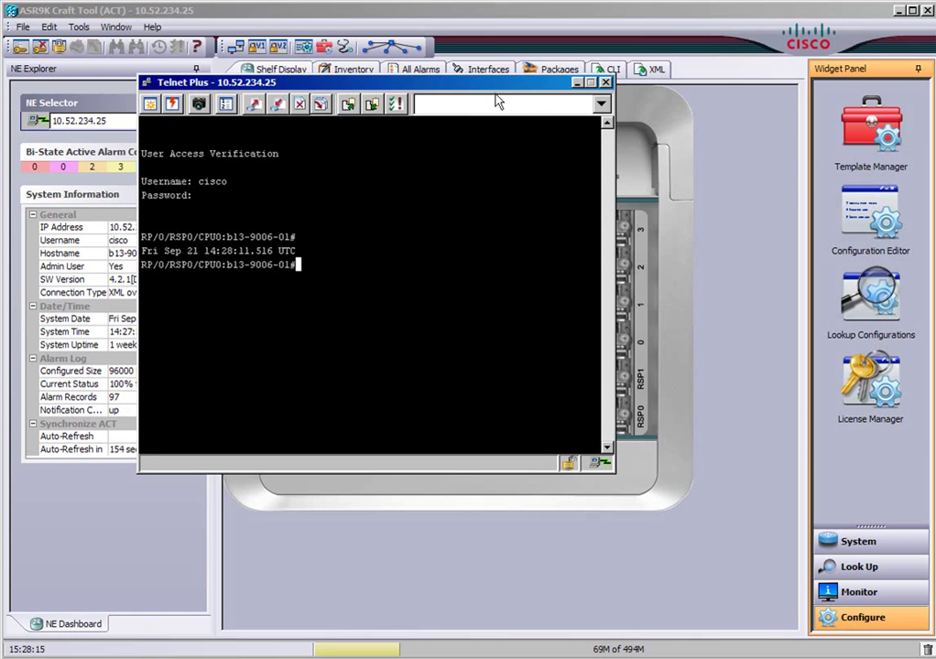
{"action": "type", "text": "ello!"}
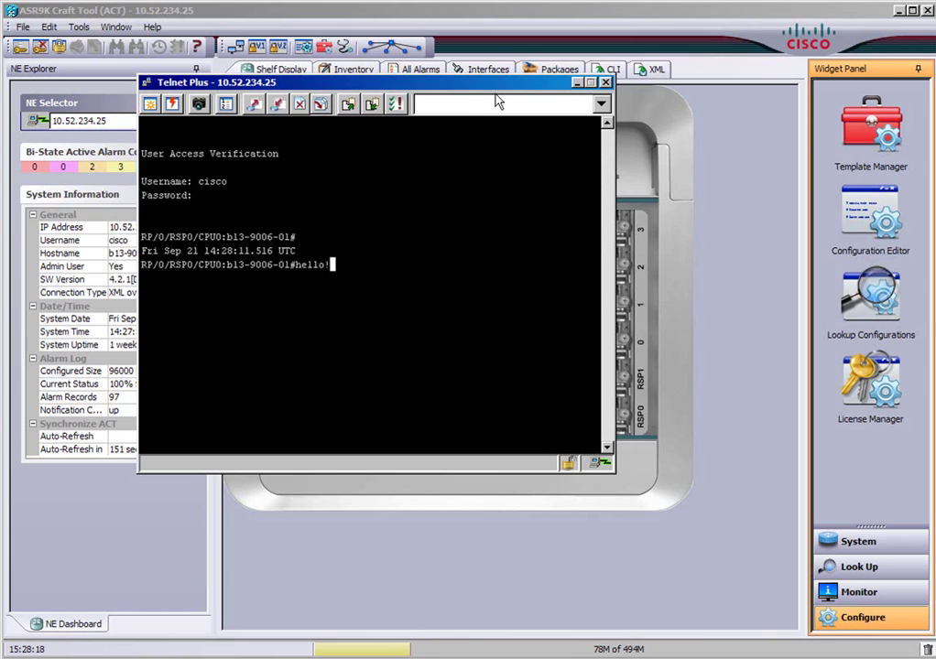
{"action": "key", "text": "Return"}
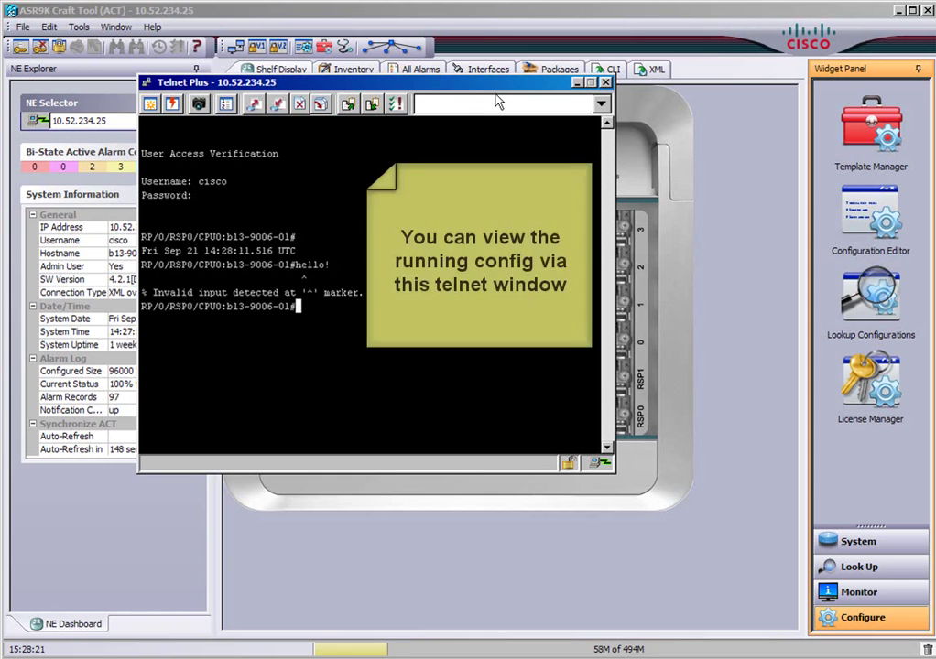
Step: Run 'sh run router isis' and page through the IS-IS CPOC output
{"action": "type", "text": "sh run"}
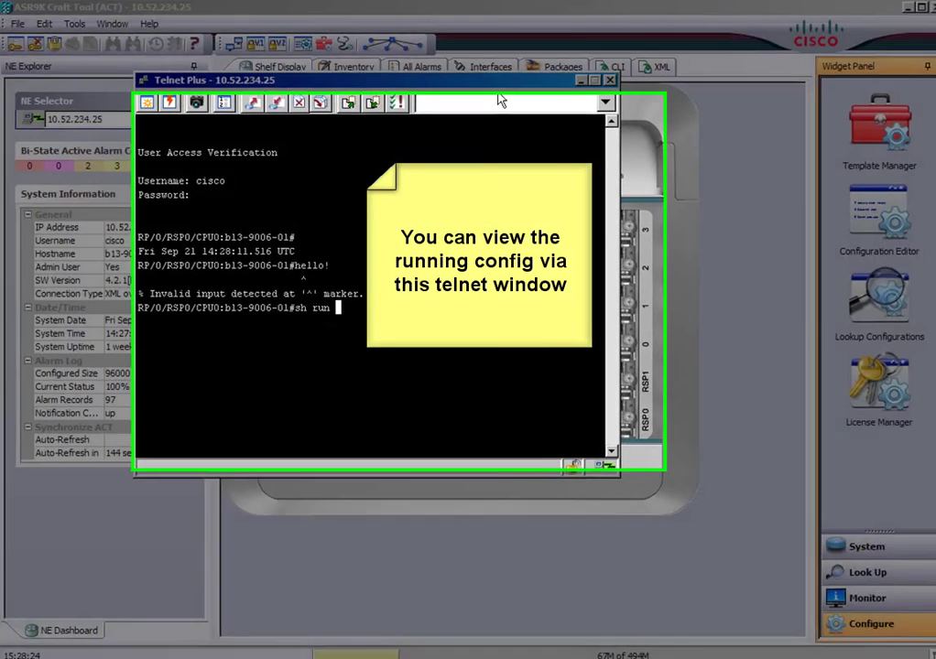
{"action": "type", "text": "router isis"}
{"action": "key", "text": "Return"}
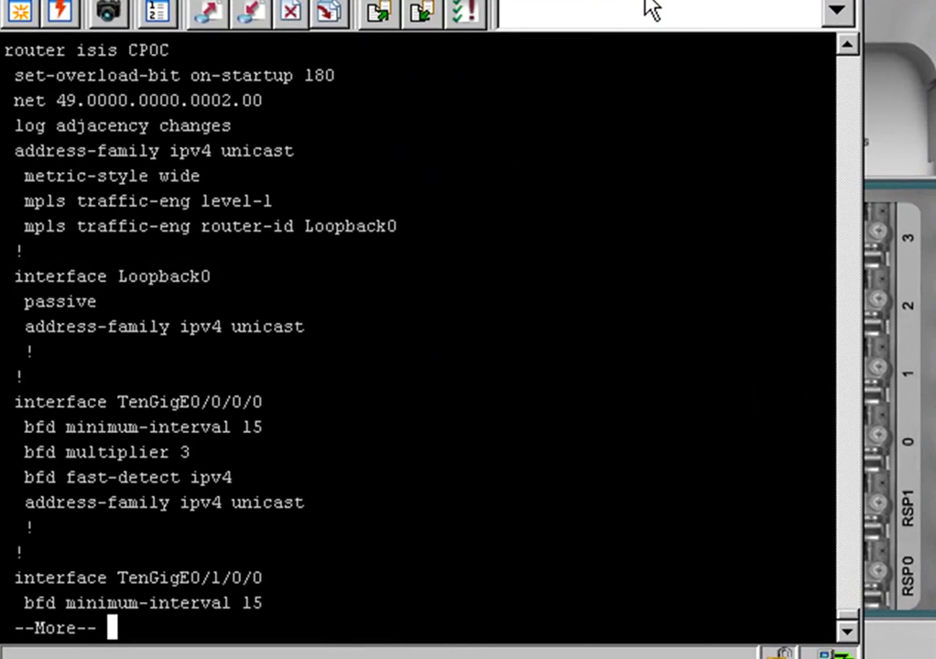
{"action": "key", "text": "space"}
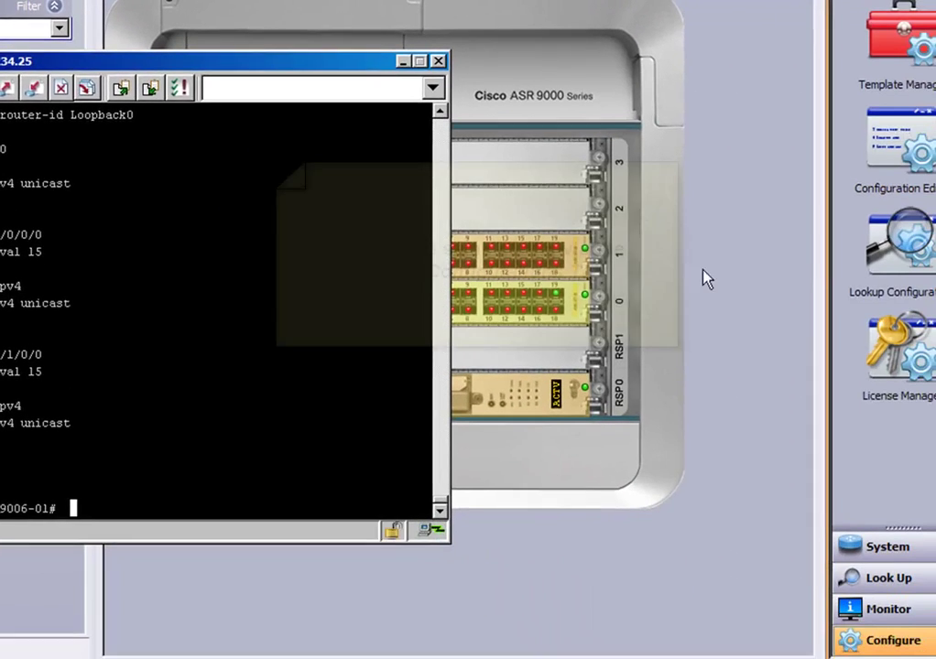
Step: Open Lookup Configurations showing router isis, and disconnect the Telnet Plus session
{"action": "left_click", "coordinate": [867, 261]}
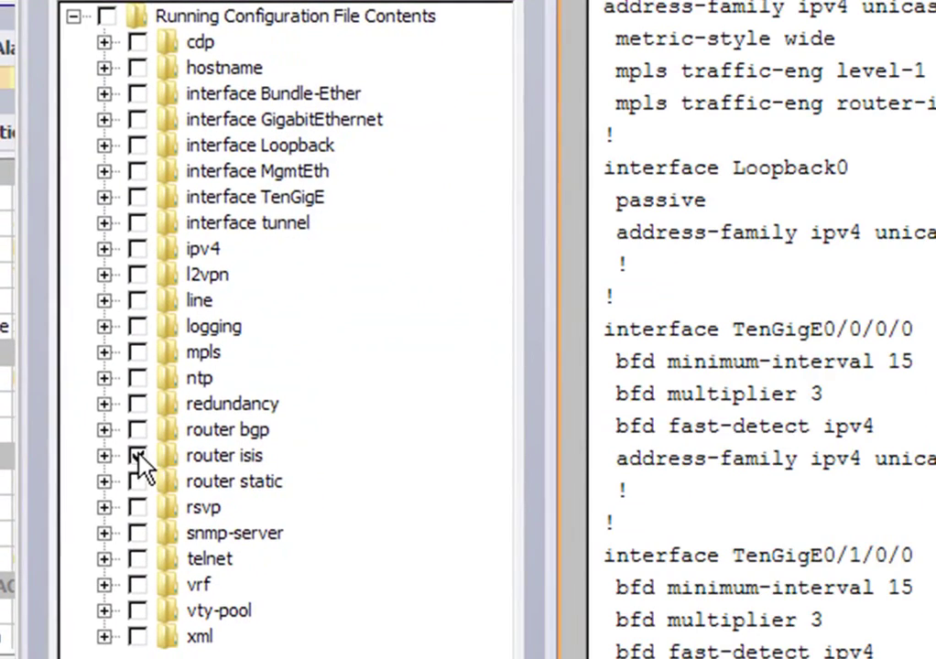
{"action": "left_click", "coordinate": [137, 455]}
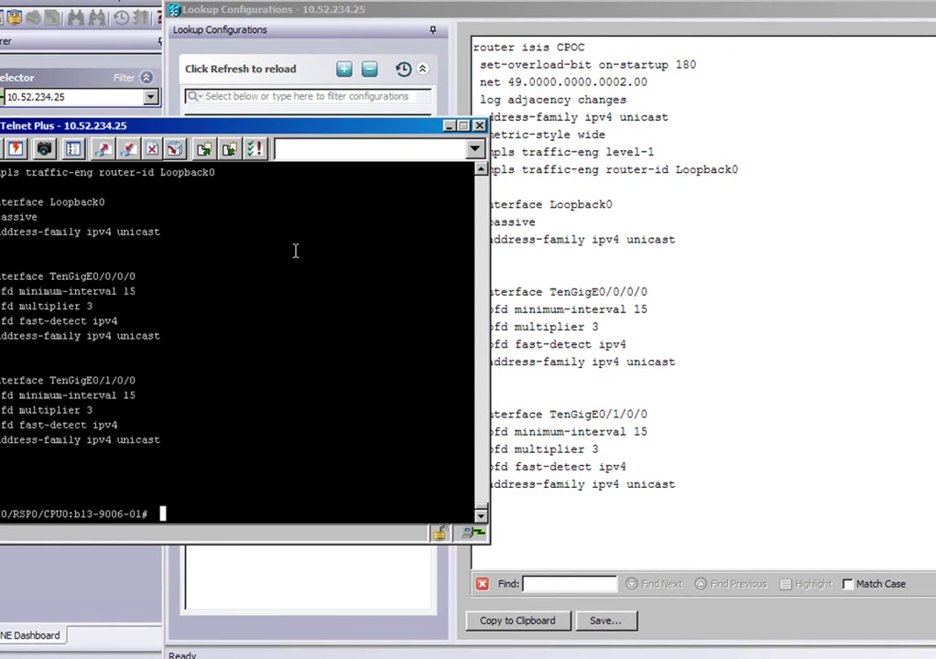
{"action": "left_click_drag", "start_coordinate": [389, 128], "coordinate": [365, 53]}
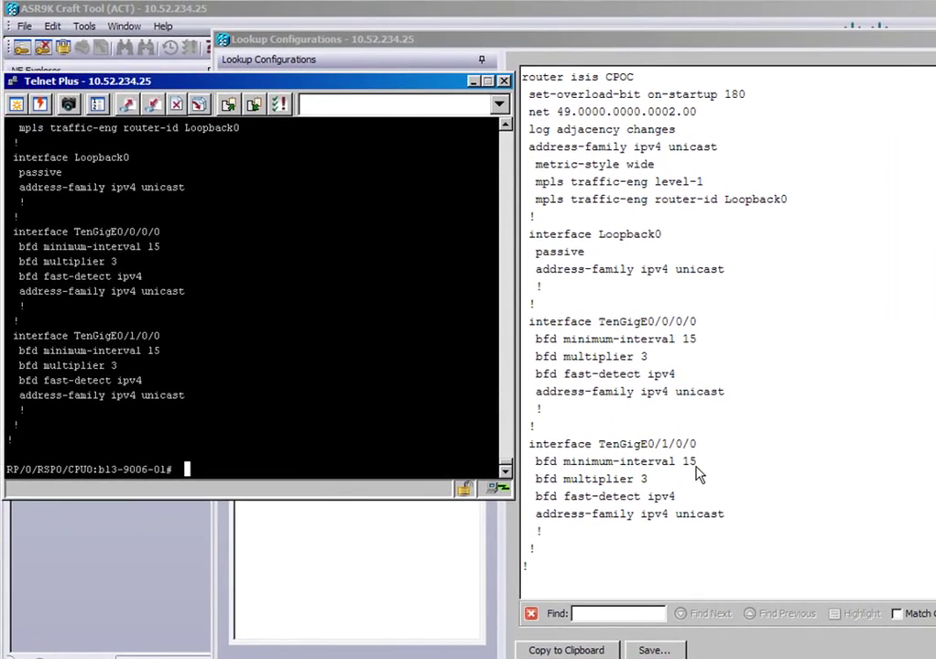
{"action": "left_click", "coordinate": [504, 81]}
{"action": "left_click", "coordinate": [237, 320]}
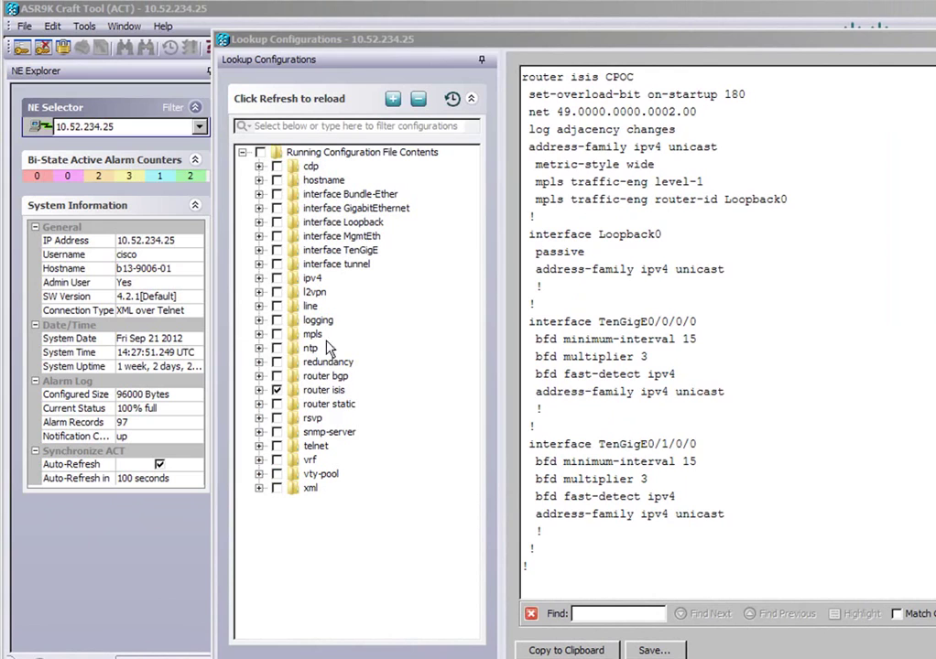
Step: View the mpls, router static and hostname sections, then the full running configuration
{"action": "left_click", "coordinate": [277, 335]}
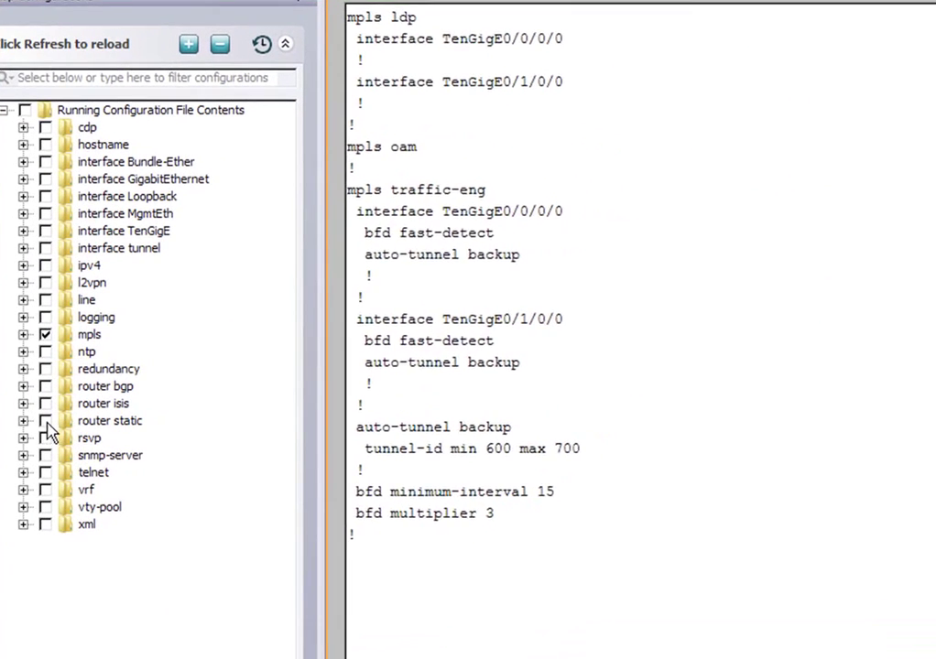
{"action": "left_click", "coordinate": [272, 404]}
{"action": "left_click", "coordinate": [253, 403]}
{"action": "left_click", "coordinate": [65, 439]}
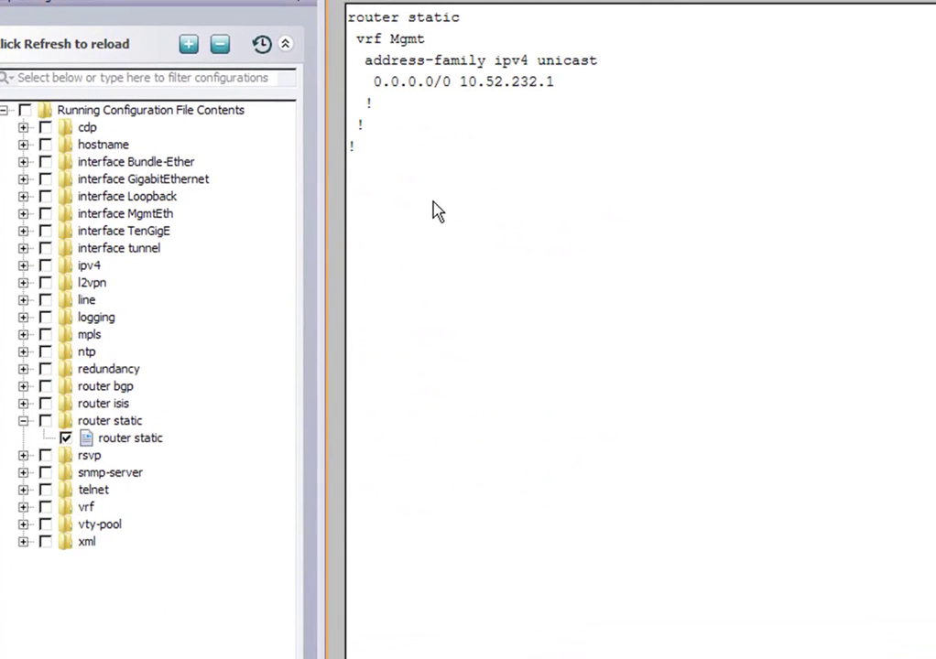
{"action": "left_click", "coordinate": [44, 144]}
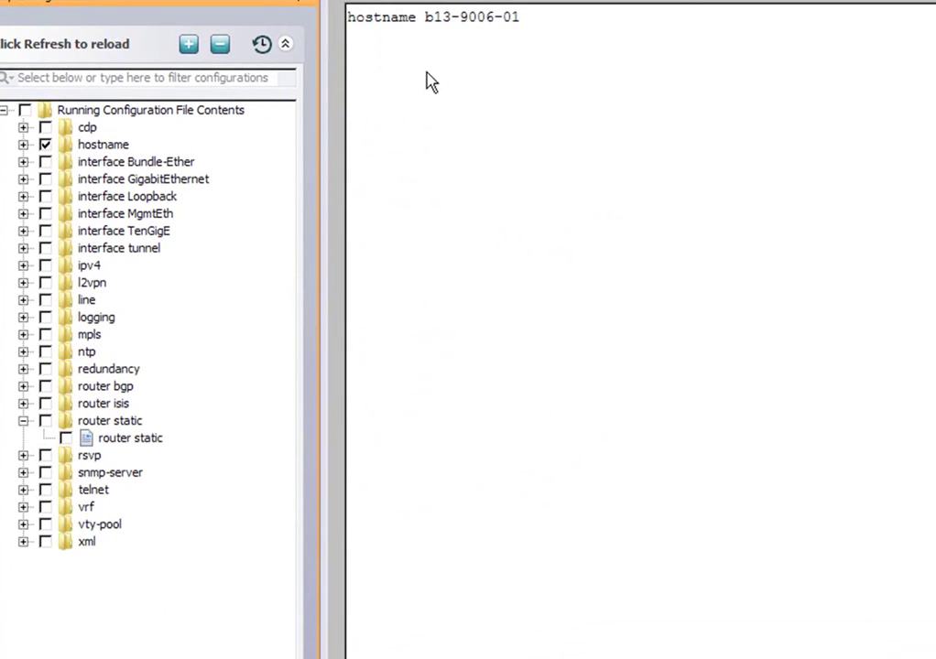
{"action": "left_click", "coordinate": [25, 112]}
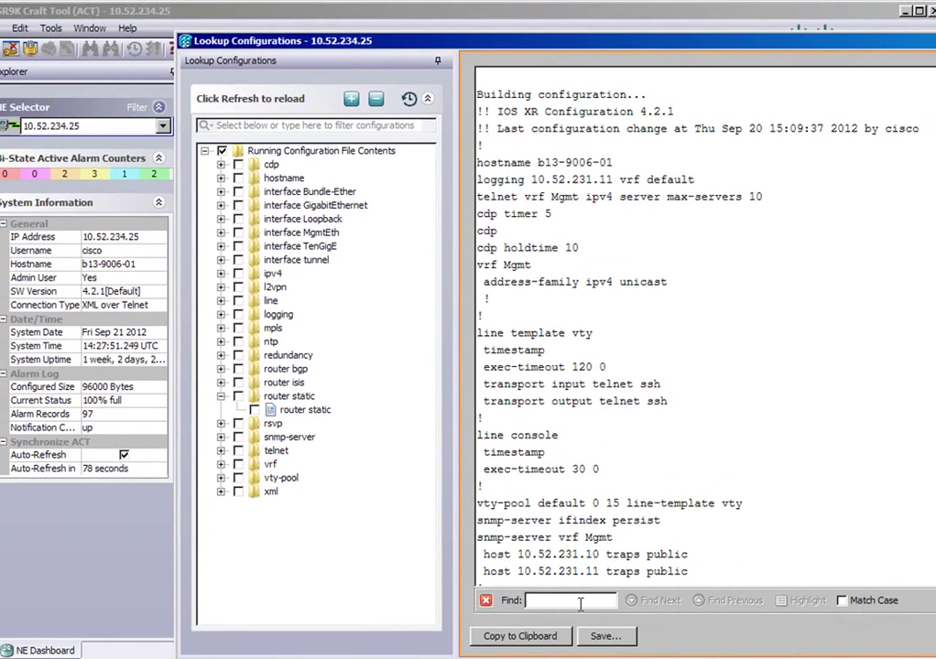
Step: Find 10.52.231.11 again on the snmp-server host traps line, then close Lookup Configurations
{"action": "type", "text": "10.52"}
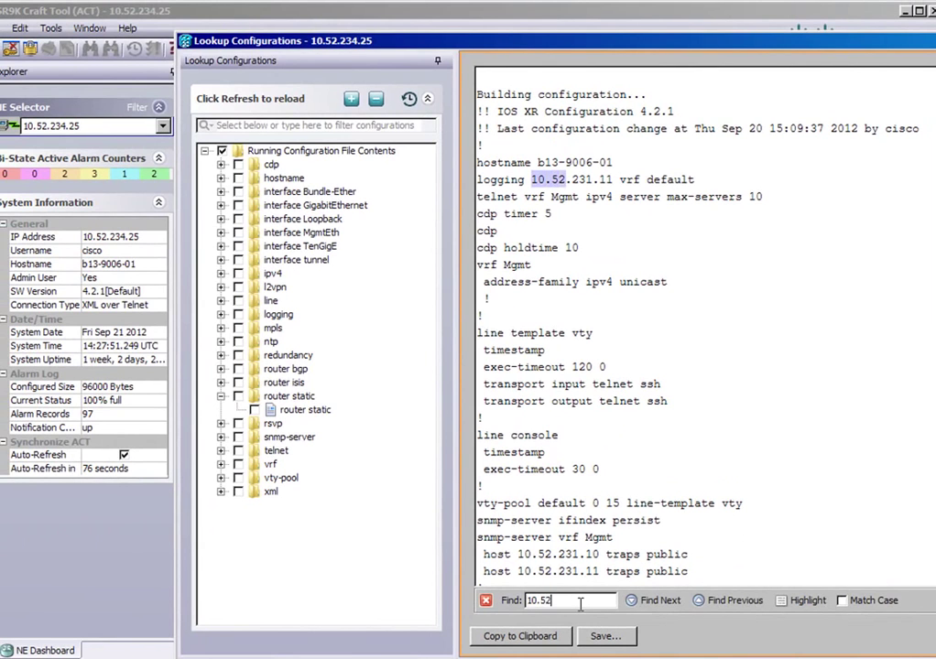
{"action": "type", "text": ".231.11"}
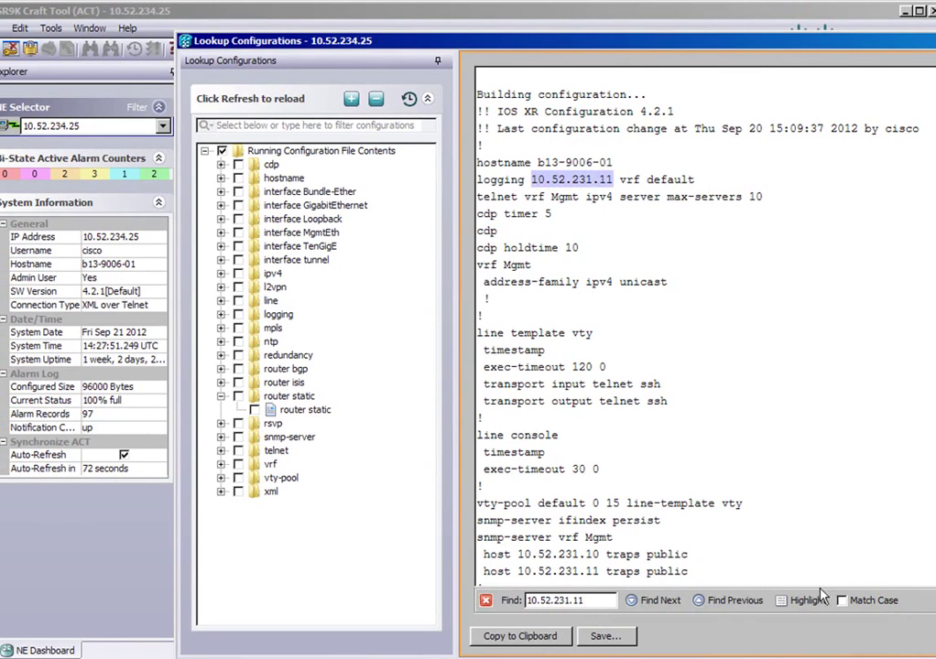
{"action": "left_click", "coordinate": [648, 602]}
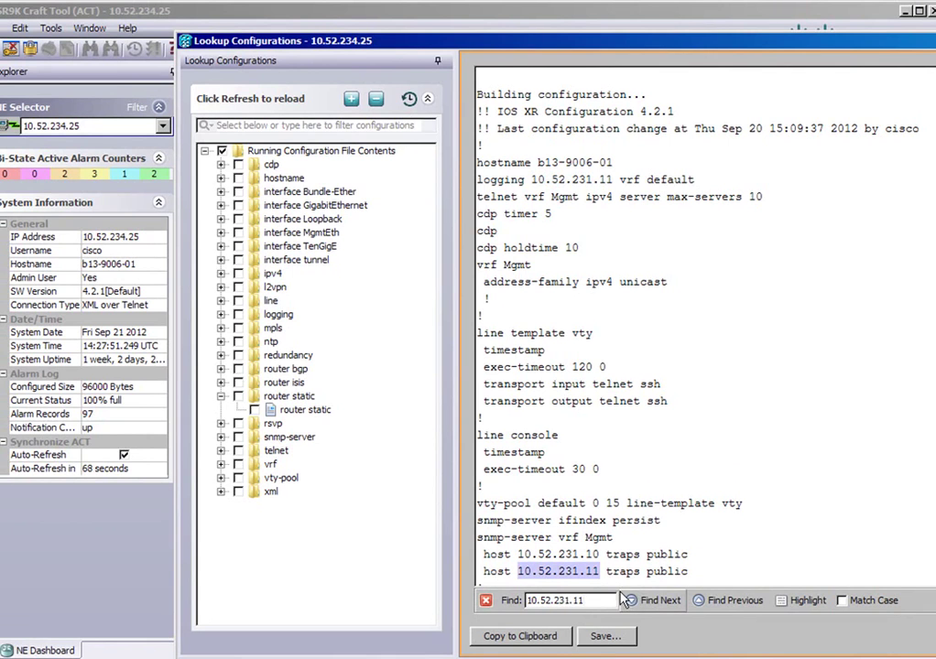
{"action": "left_click_drag", "start_coordinate": [769, 49], "coordinate": [668, 21]}
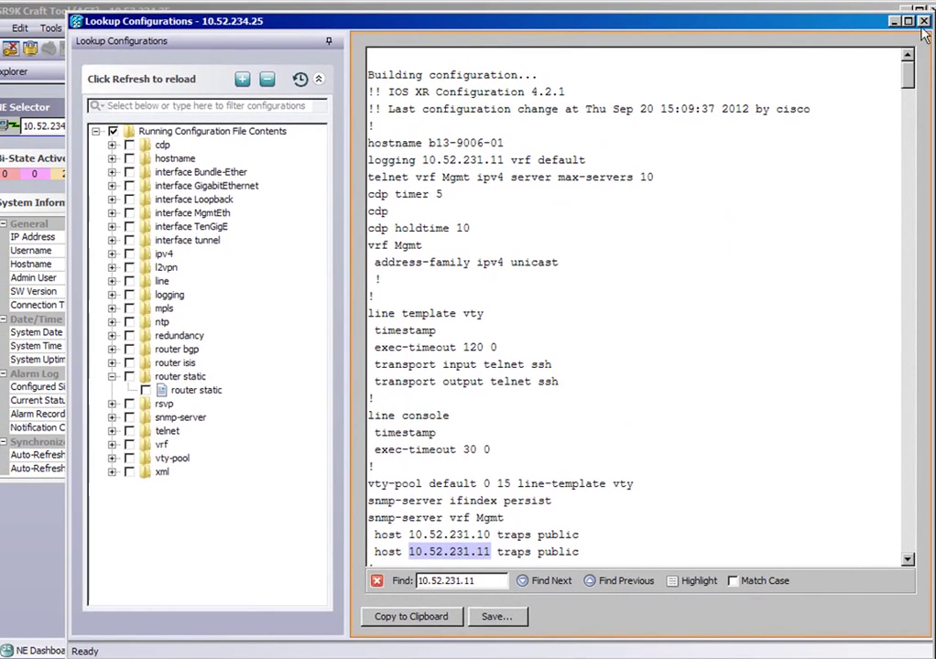
{"action": "left_click", "coordinate": [924, 26]}
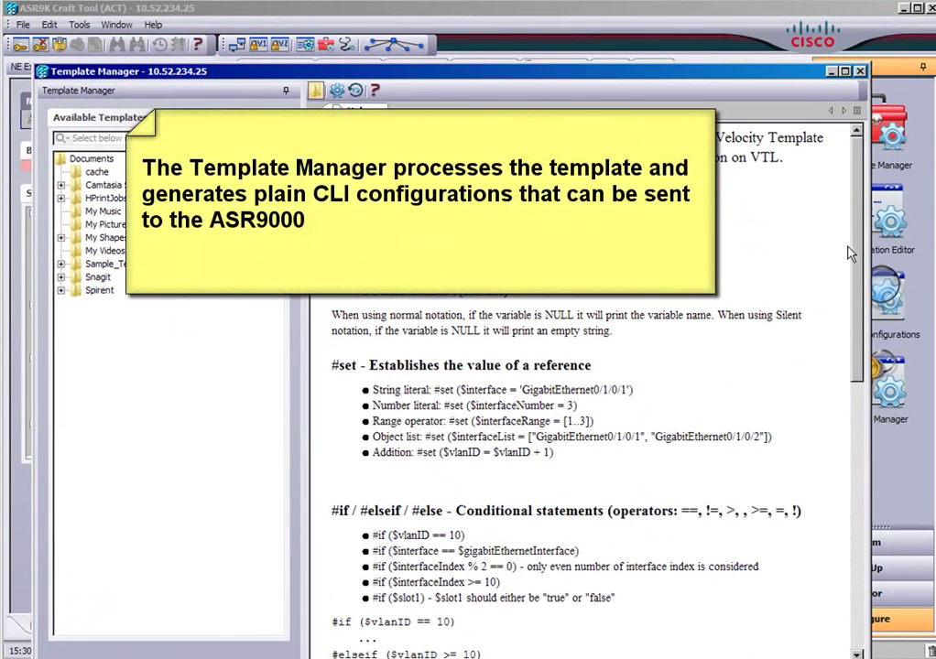
Step: Scroll the Template Manager's Velocity help page, then close Template Manager
{"action": "left_click_drag", "start_coordinate": [853, 253], "coordinate": [900, 364]}
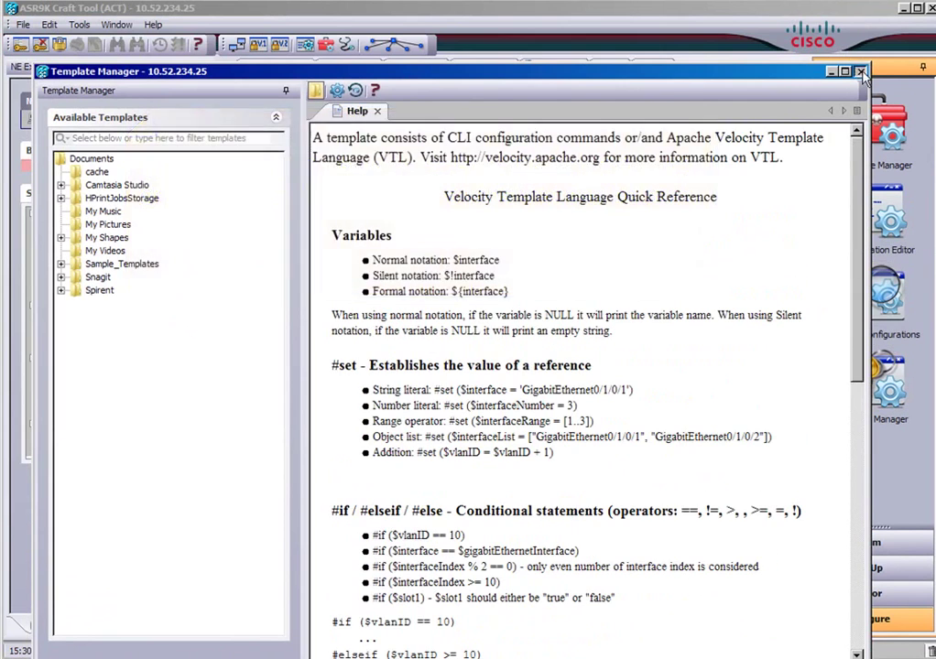
{"action": "left_click", "coordinate": [859, 71]}
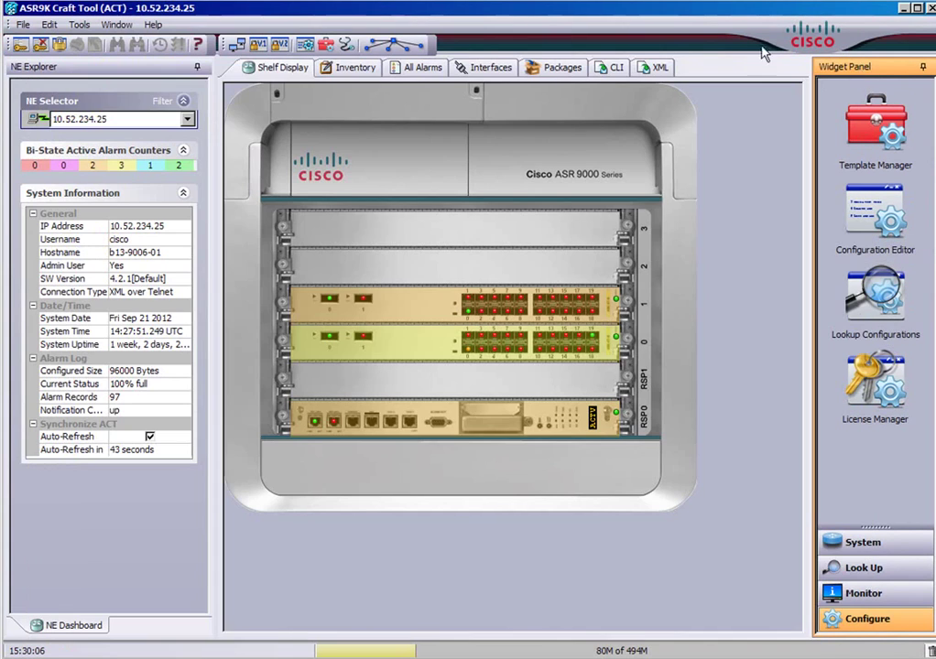
Step: Run the ACT Troubleshooter's DNS name and connectivity checks for 10.52.234.25
{"action": "left_click", "coordinate": [351, 50]}
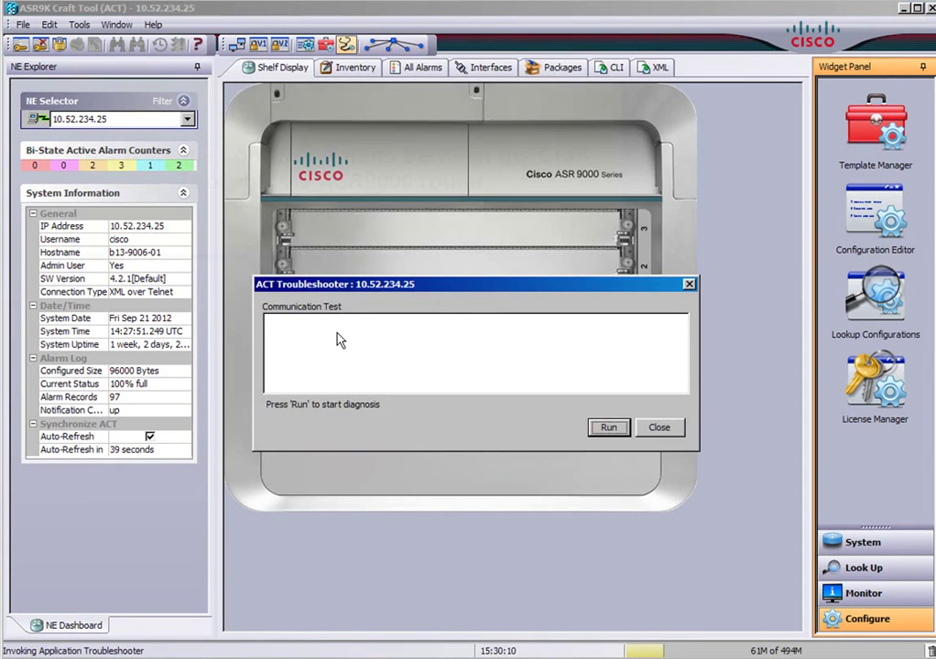
{"action": "left_click", "coordinate": [608, 427]}
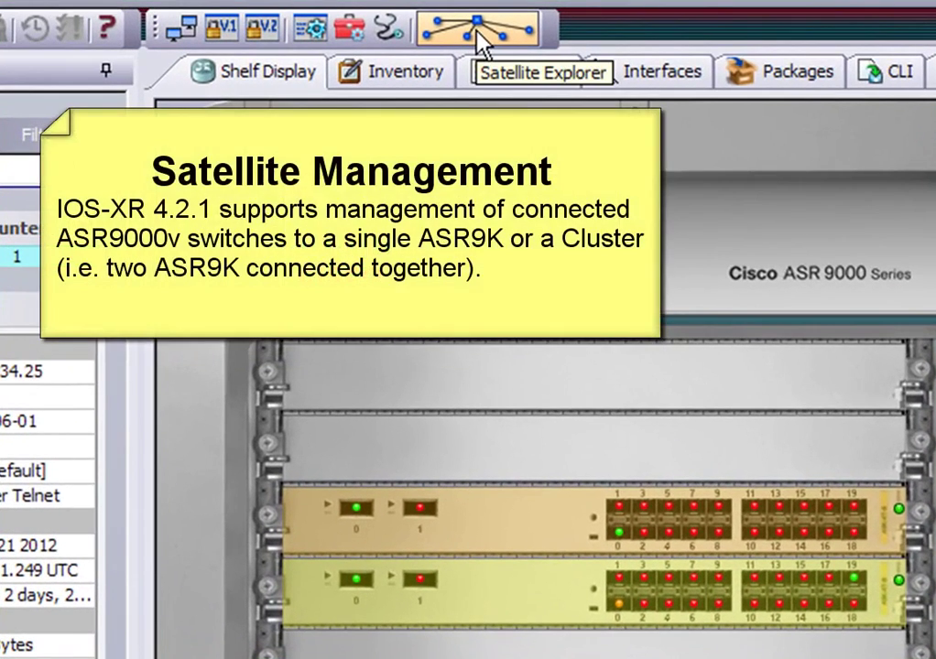
{"action": "left_click", "coordinate": [476, 33]}
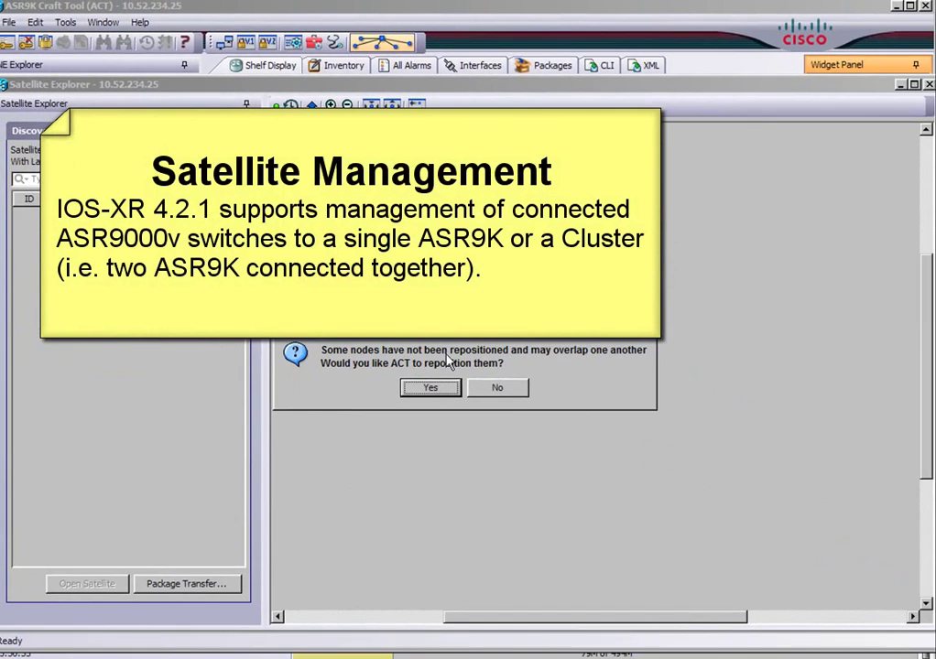
{"action": "left_click", "coordinate": [436, 396]}
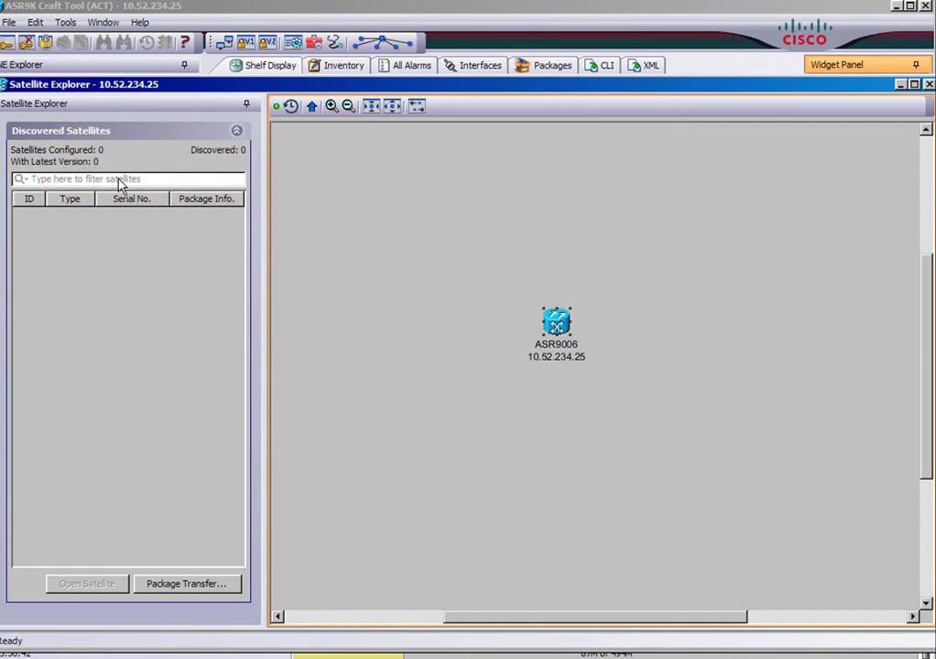
{"action": "left_click", "coordinate": [123, 180]}
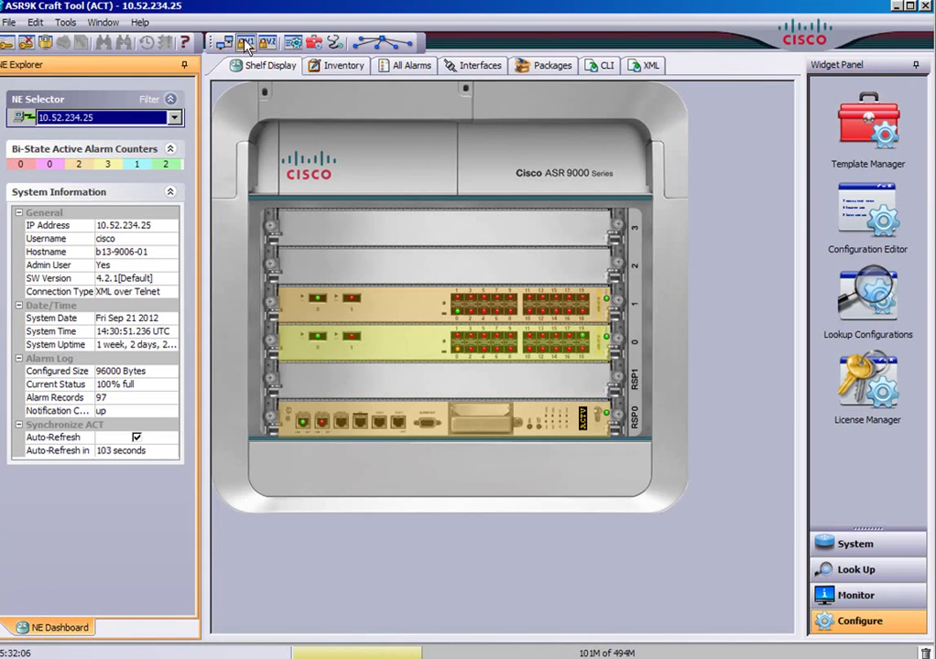
Step: Open a new Telnet Plus session and enter "That's all folks!!!!!!" at the router prompt
{"action": "left_click", "coordinate": [245, 43]}
{"action": "type", "text": "Thats a"}
{"action": "key", "text": "BackSpace"}
{"action": "key", "text": "BackSpace"}
{"action": "key", "text": "BackSpace"}
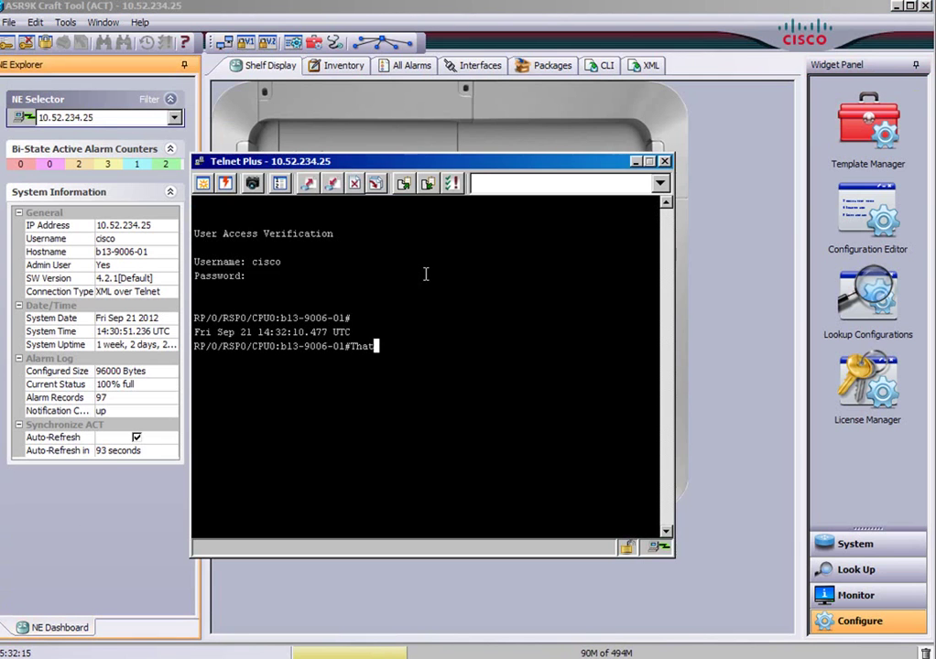
{"action": "type", "text": "'s all f"}
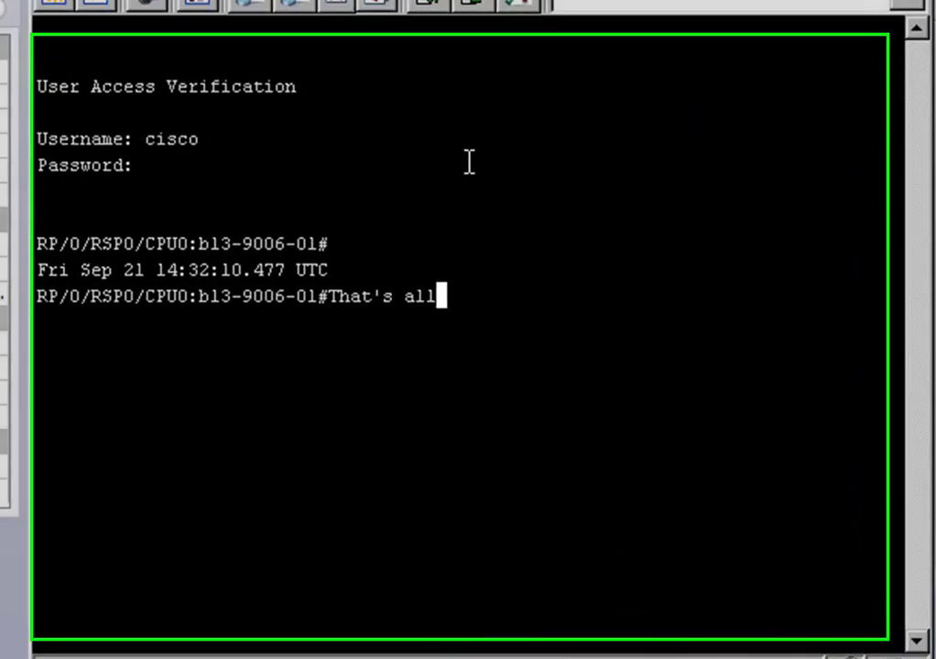
{"action": "type", "text": "olks!!!!!!"}
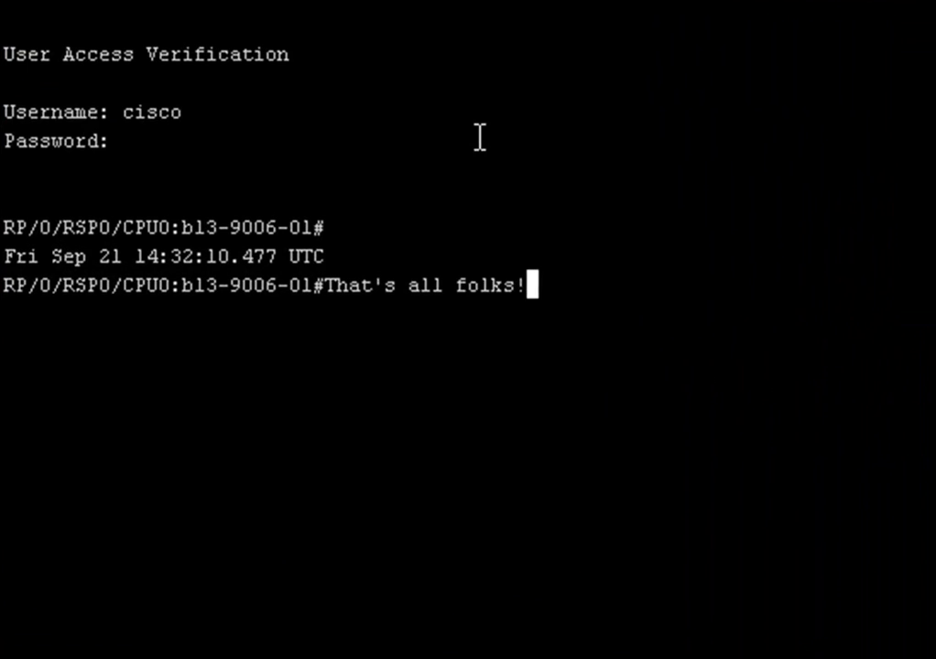